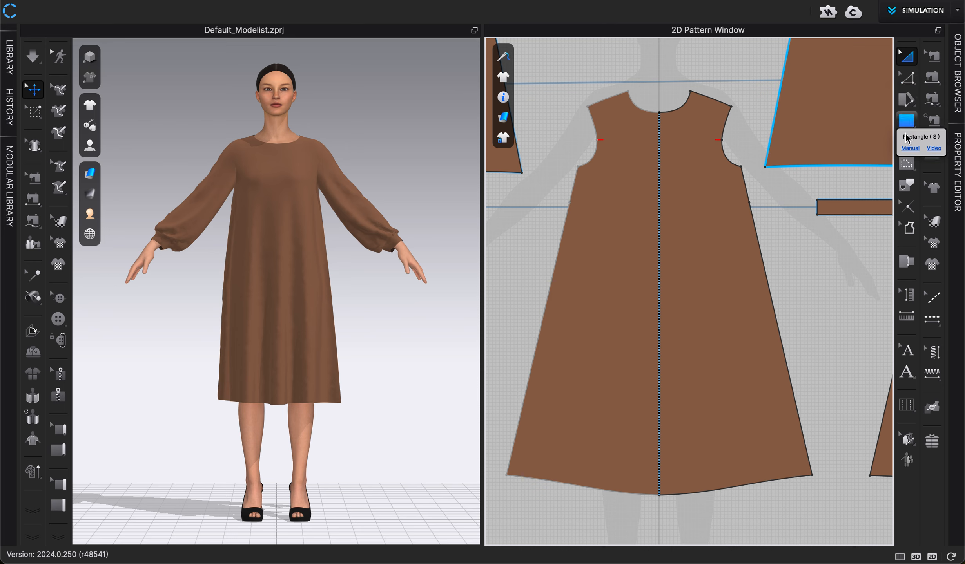
- Draw a curved internal line across the front dress pattern, dipping at the centre between both side seams just below the waist
left_click(906, 145)
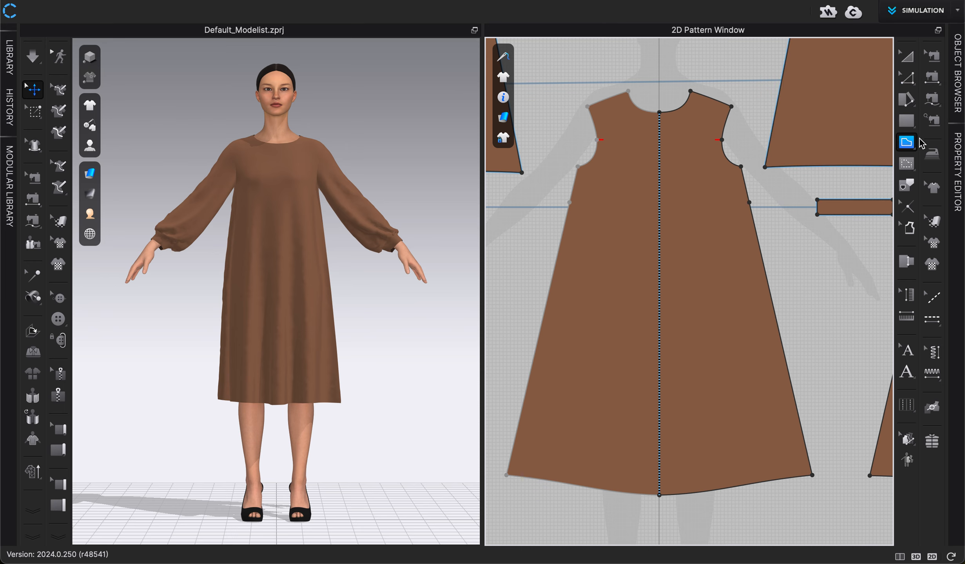
left_click(905, 146)
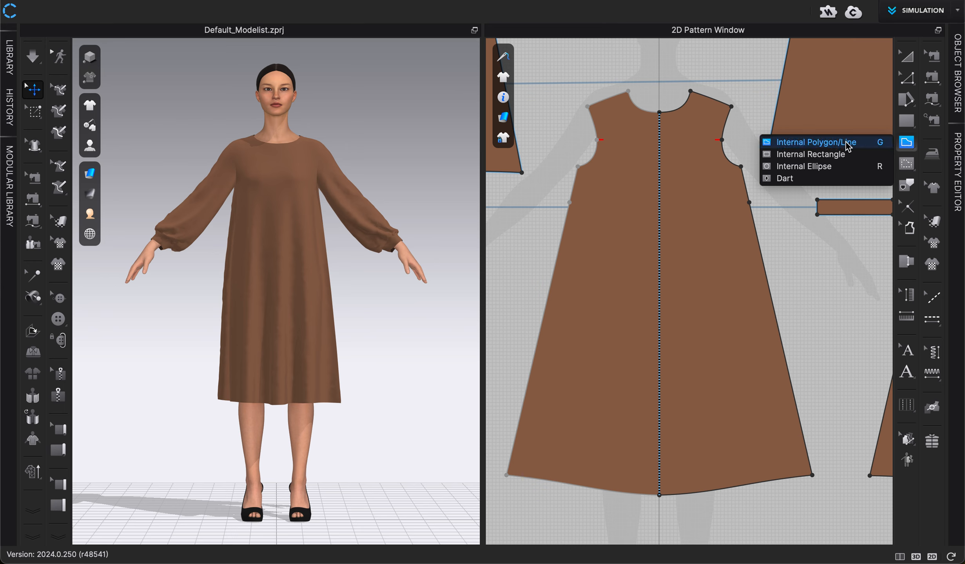
left_click(817, 143)
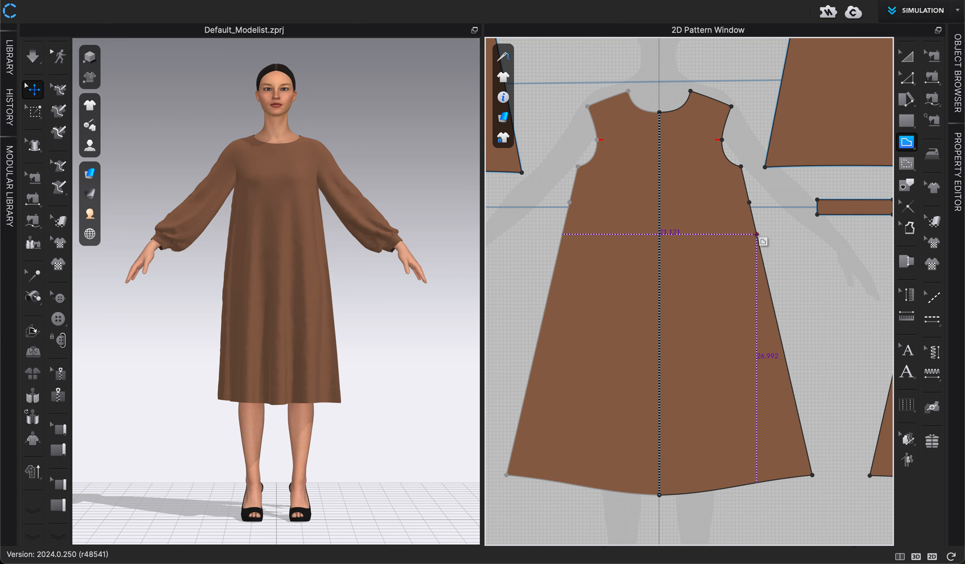
left_click(756, 234)
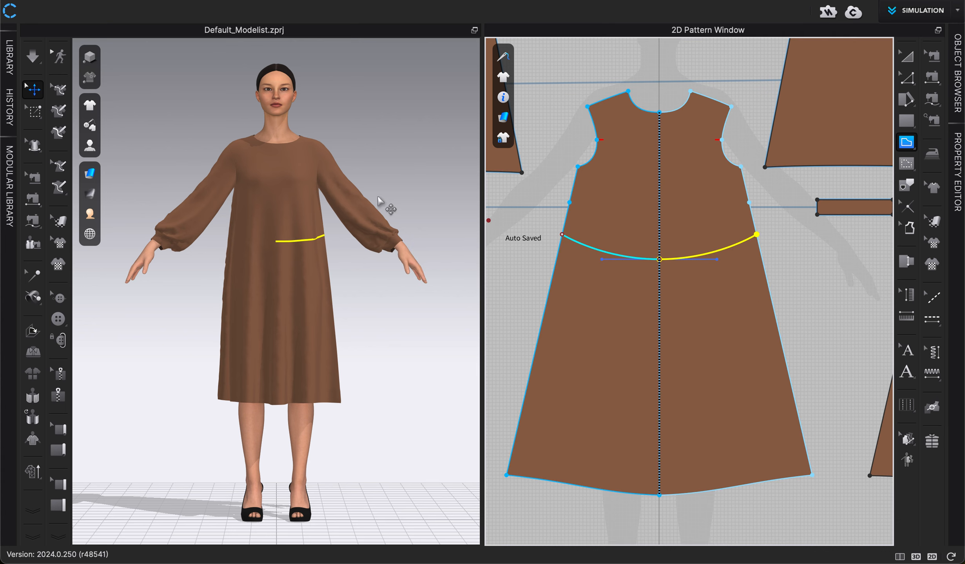
- Cut and sew the front pattern along the curved internal line and move the lower skirt piece down, away from the bodice
left_click(905, 57)
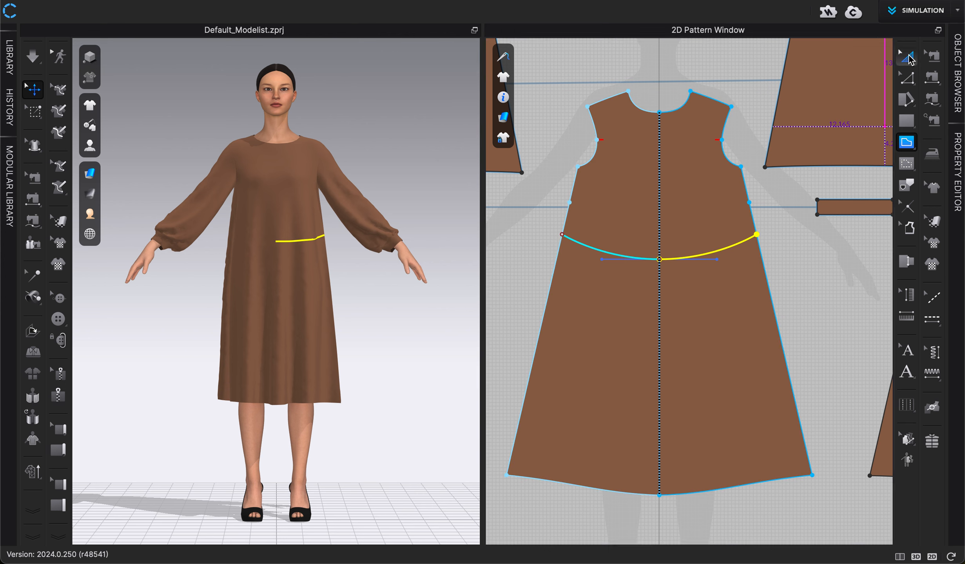
left_click(842, 267)
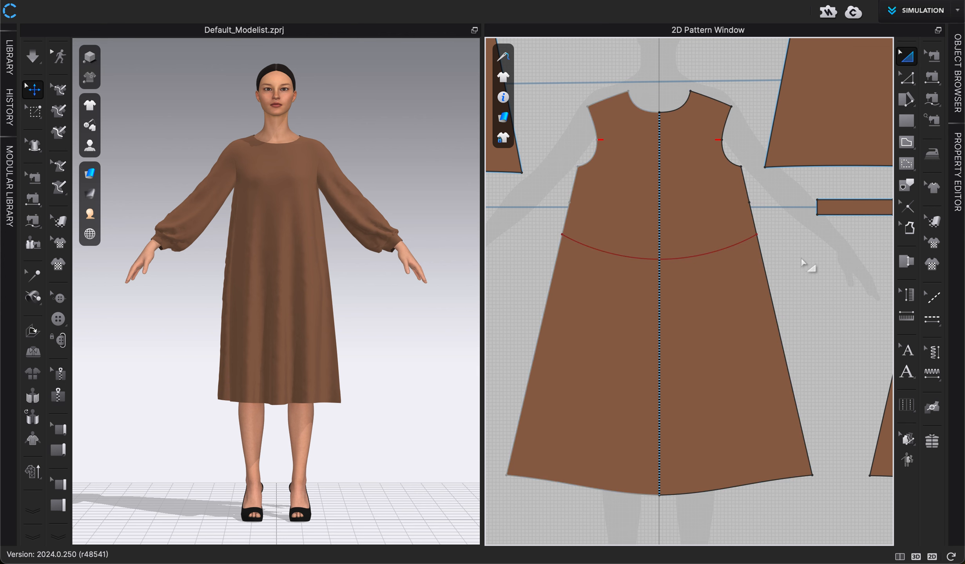
right_click(700, 258)
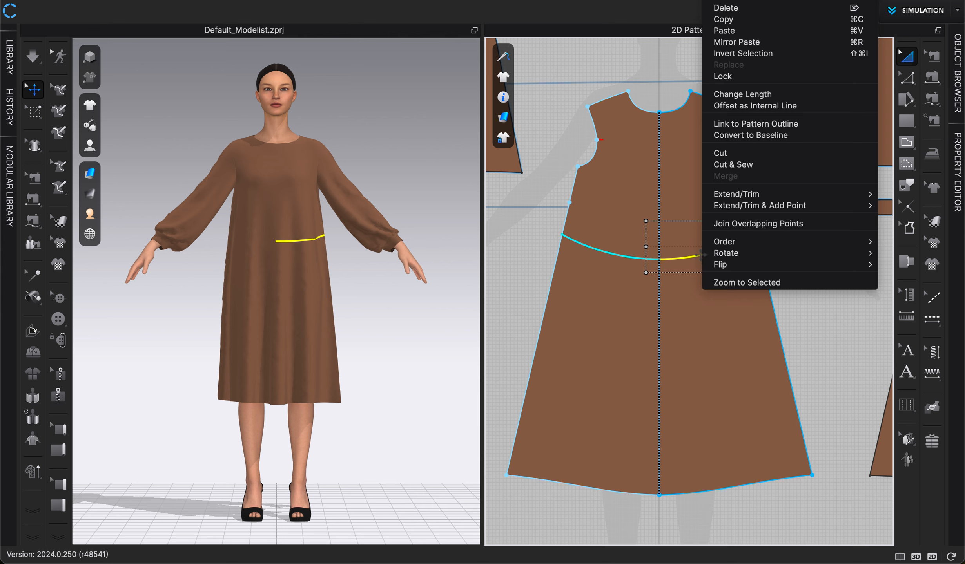
left_click(731, 167)
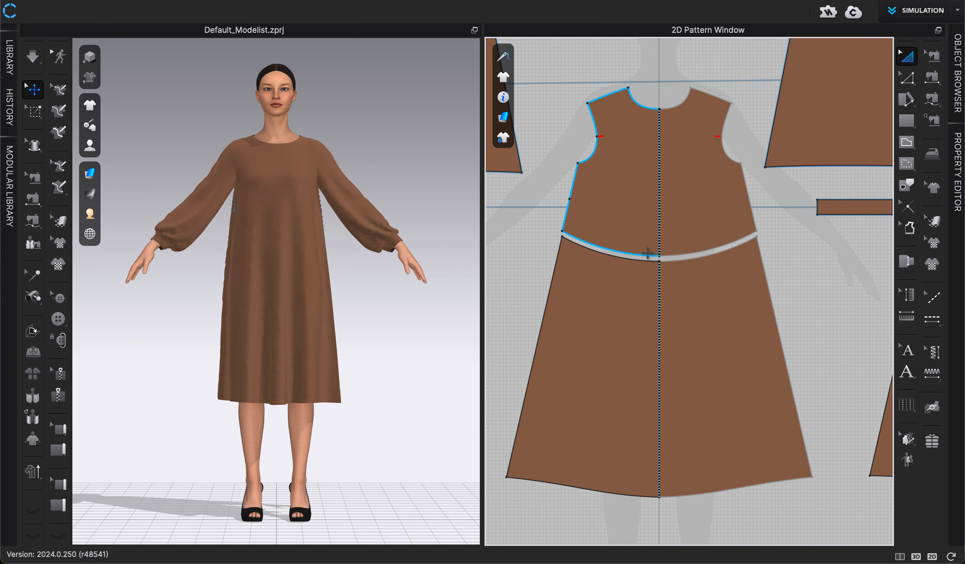
left_click_drag(631, 303, 631, 312)
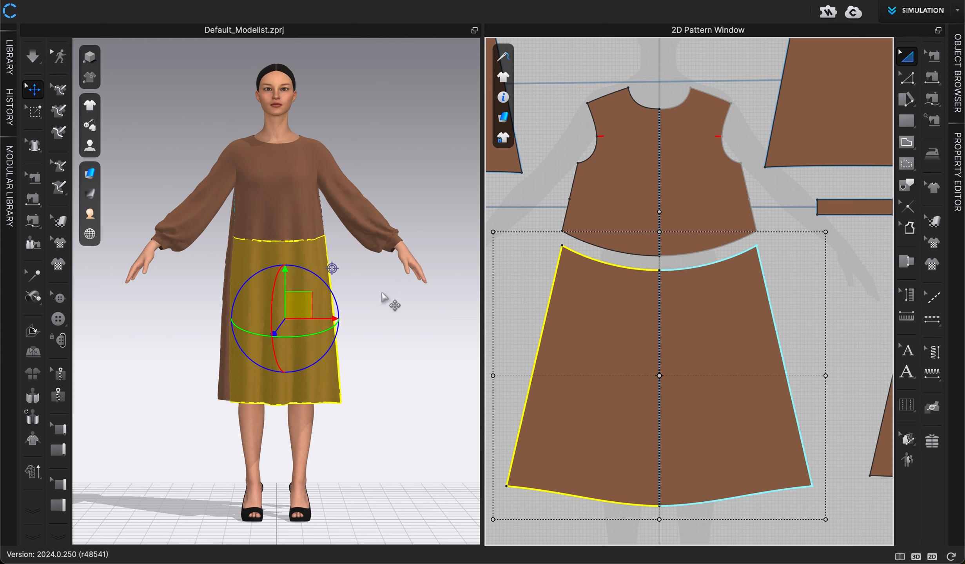
- Lower the front skirt piece slightly on the 3D avatar and simulate the garment to close the new waist seam
left_click(381, 293)
left_click_drag(312, 291, 312, 300)
left_click(385, 314)
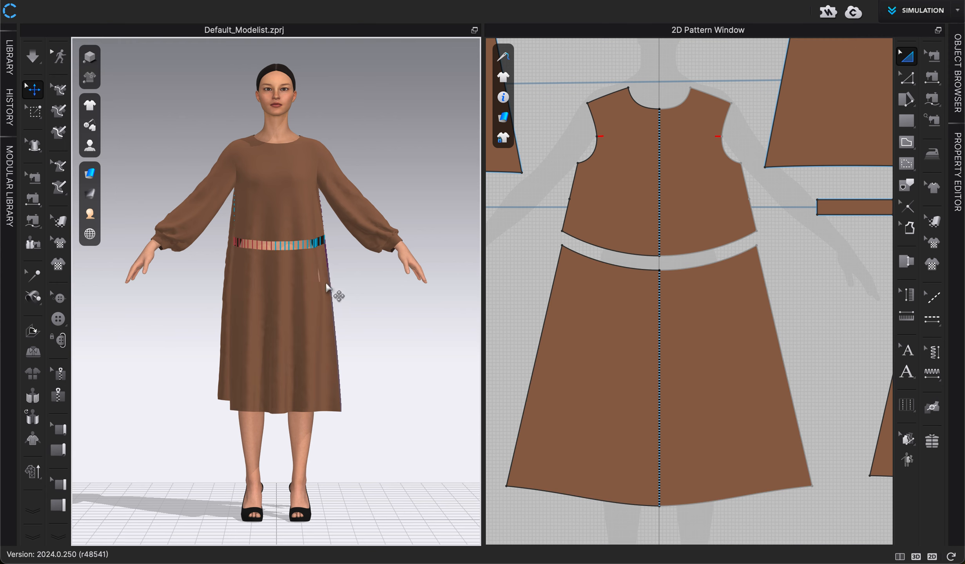
key("space")
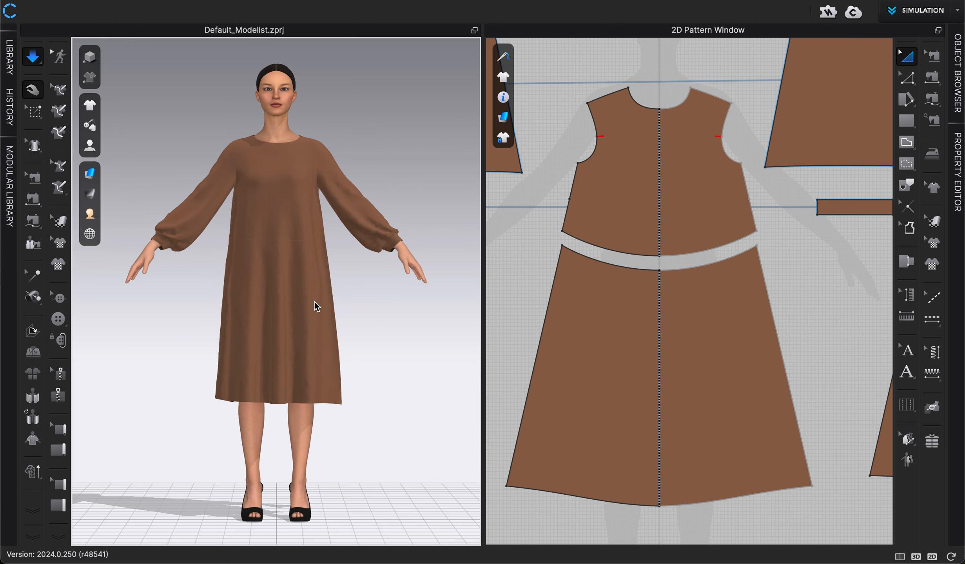
scroll(317, 302, "up", 5)
scroll(311, 340, "up", 4)
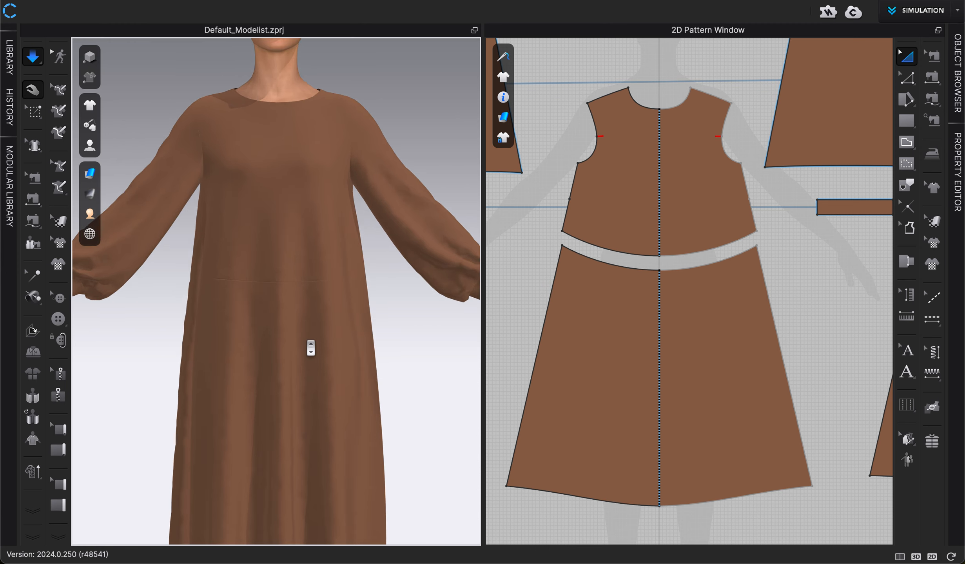
- Duplicate FABRIC 1 Copy 1 and set the duplicate's colour to the olive green Pantone swatch with RGB 140, 148, 64
left_click(961, 105)
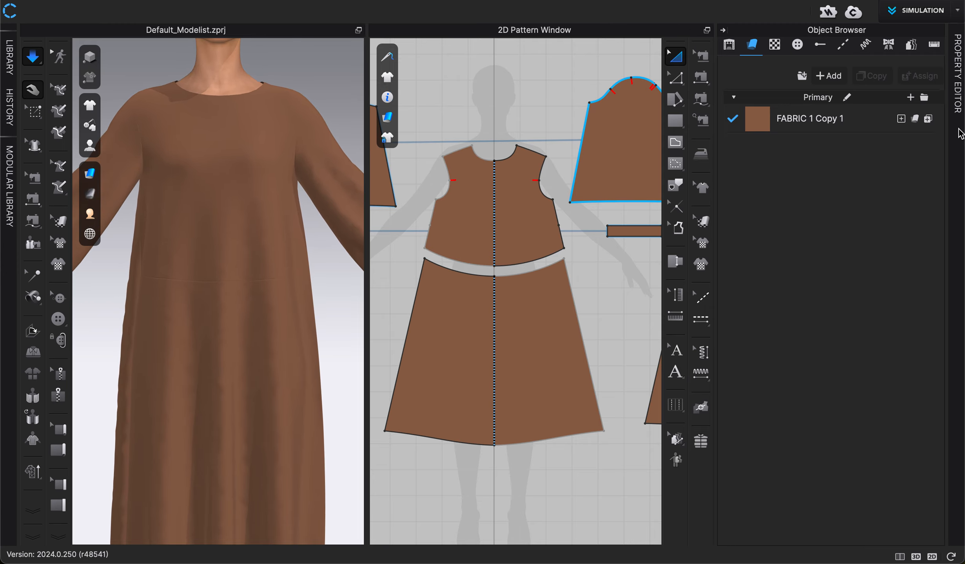
left_click(961, 105)
left_click(839, 119)
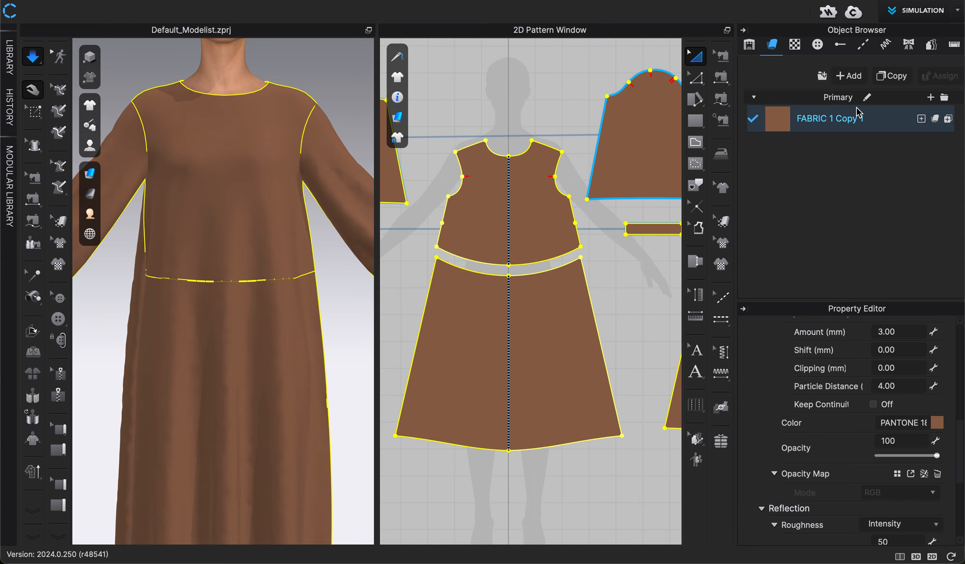
left_click(900, 81)
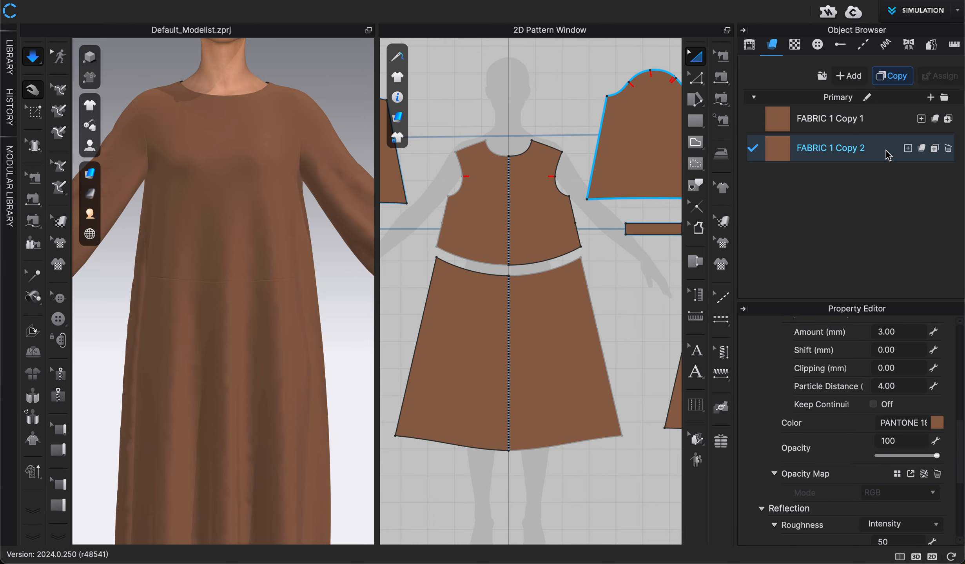
left_click(936, 423)
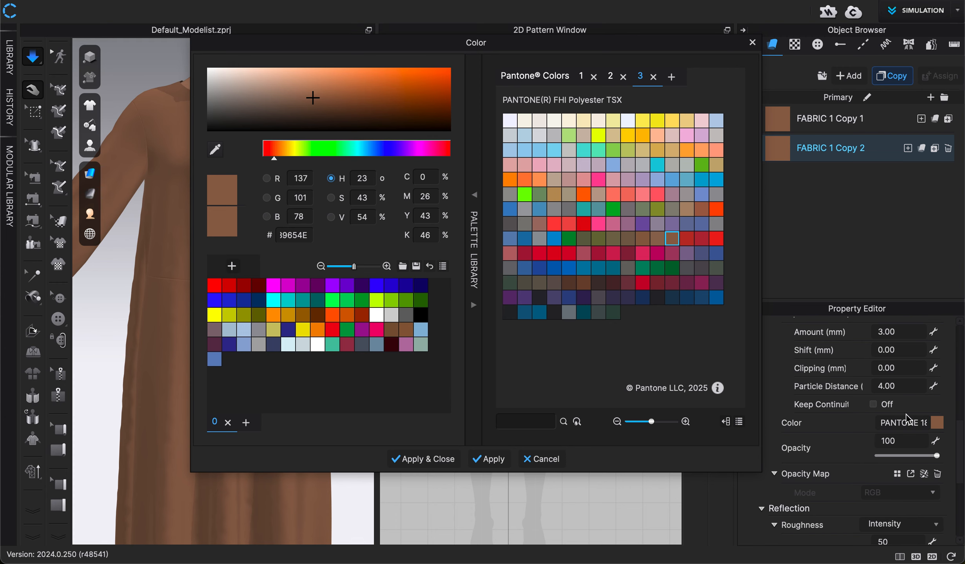
left_click(657, 210)
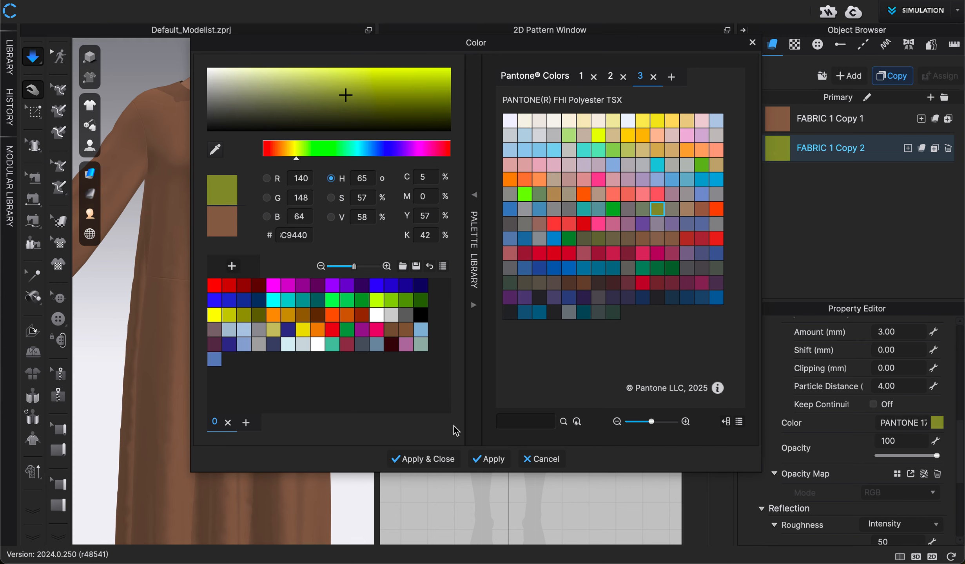
left_click(423, 459)
- Assign the green FABRIC 1 Copy 2 to the front skirt pattern
left_click(556, 361)
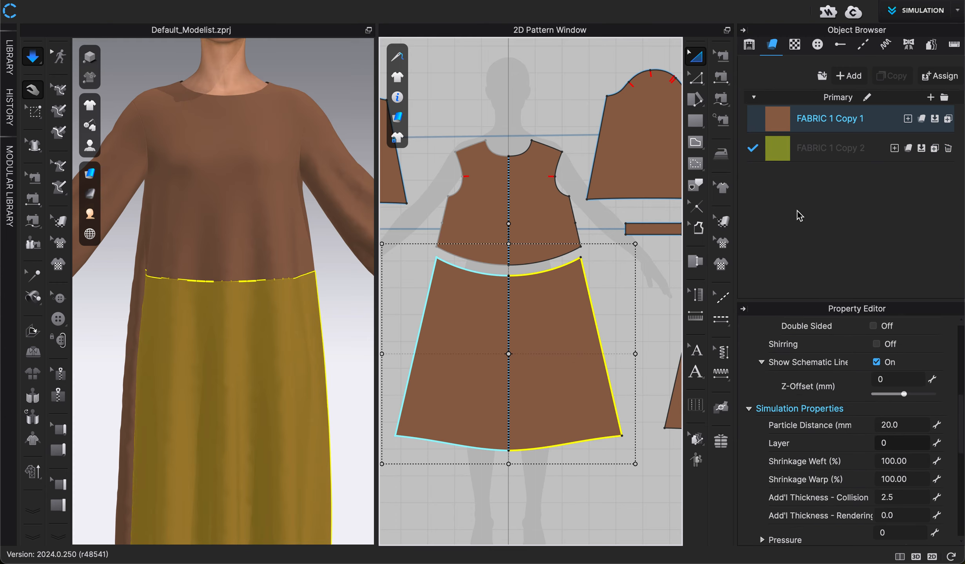
left_click(894, 148)
left_click(652, 294)
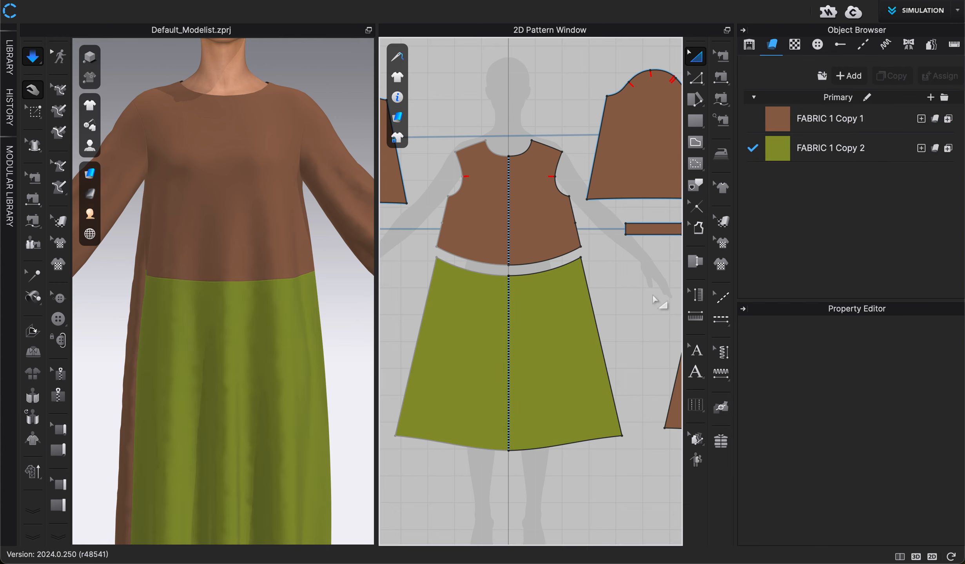
scroll(254, 340, "down", 5)
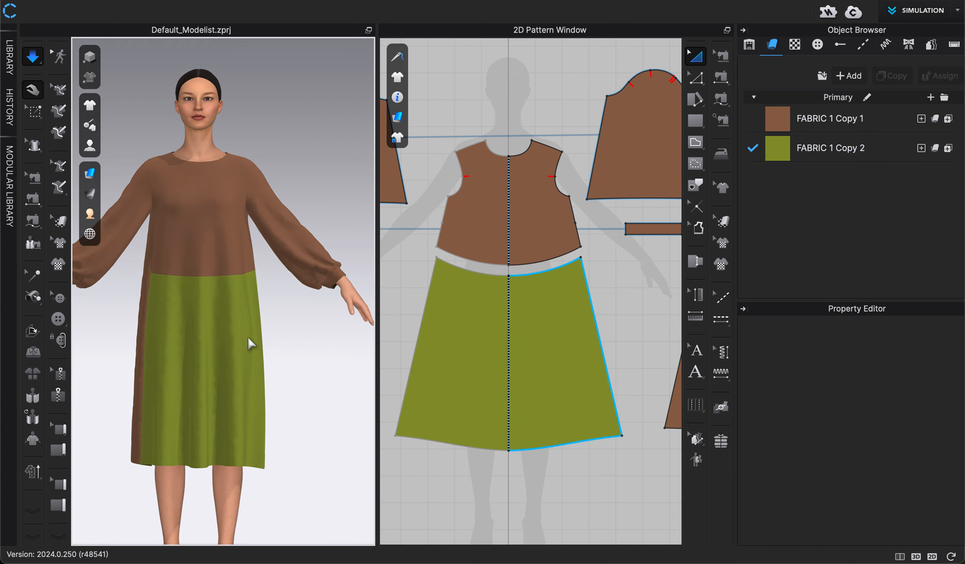
scroll(253, 341, "up", 1)
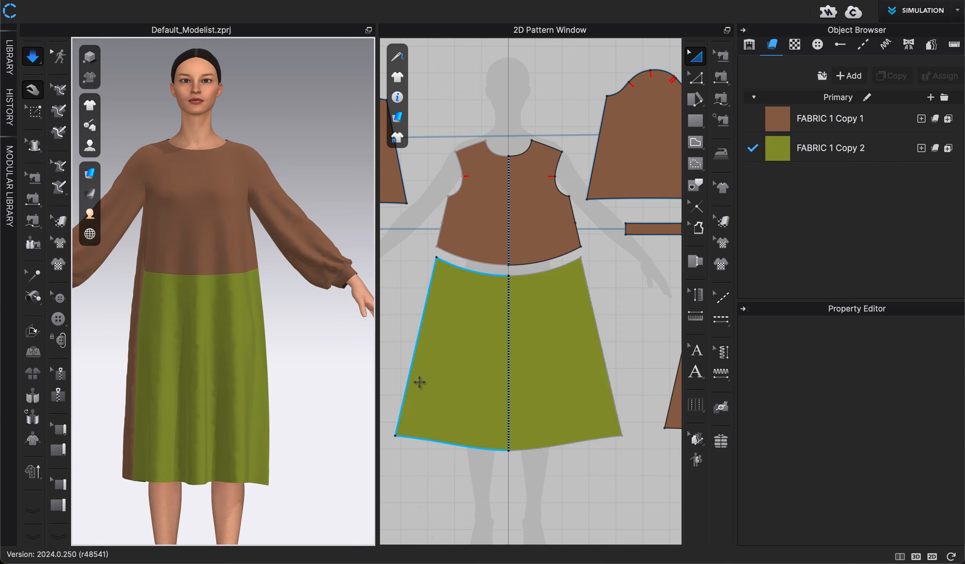
- Stop the simulation, widen the front skirt by moving its side edge outward, and reshape the hem into a smooth curve
key("space")
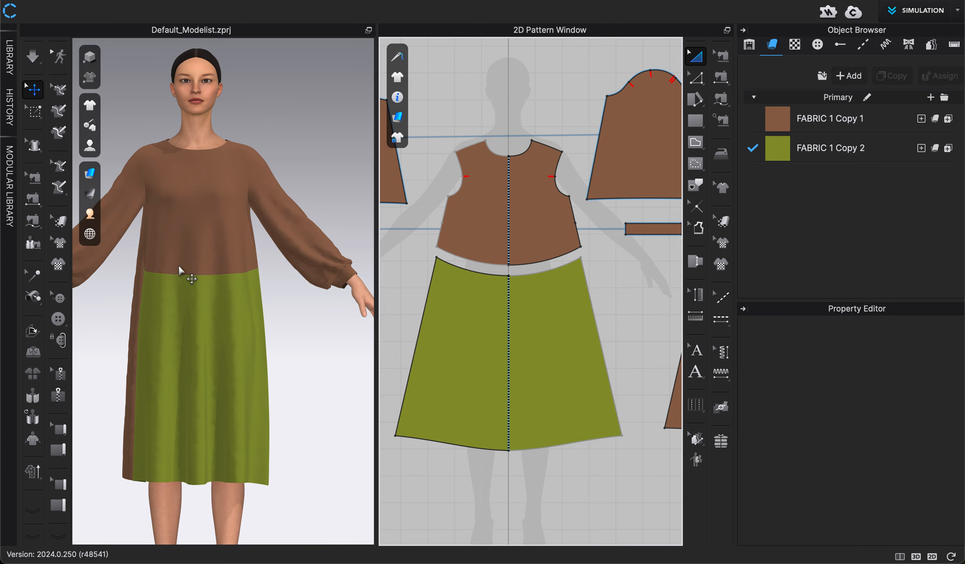
scroll(458, 390, "down", 2)
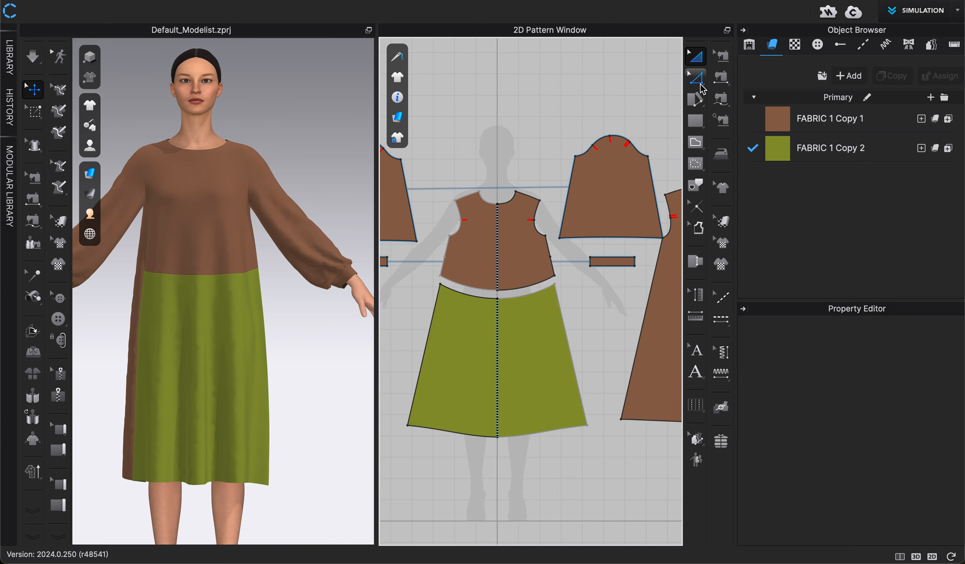
left_click(696, 78)
left_click_drag(420, 354, 394, 351)
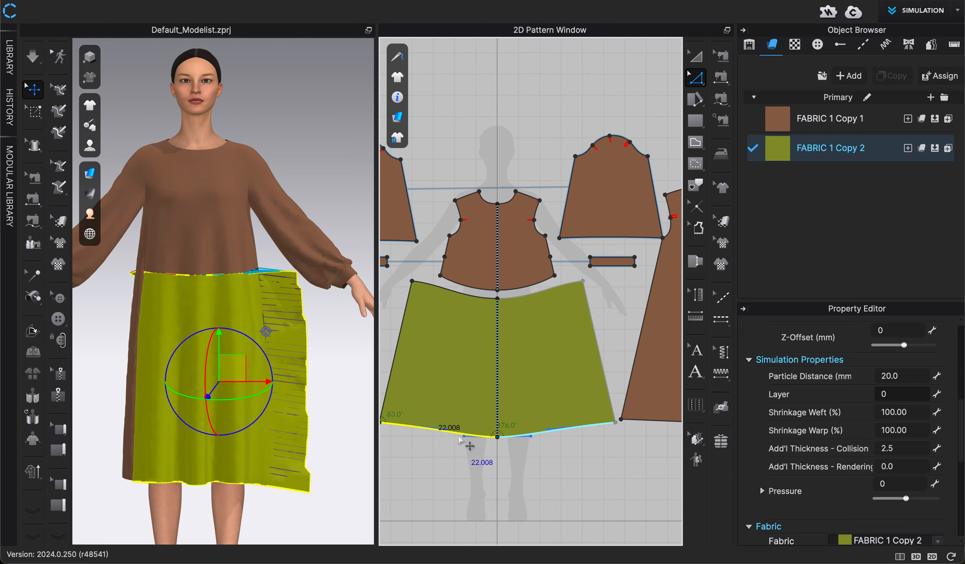
left_click_drag(443, 435, 415, 436)
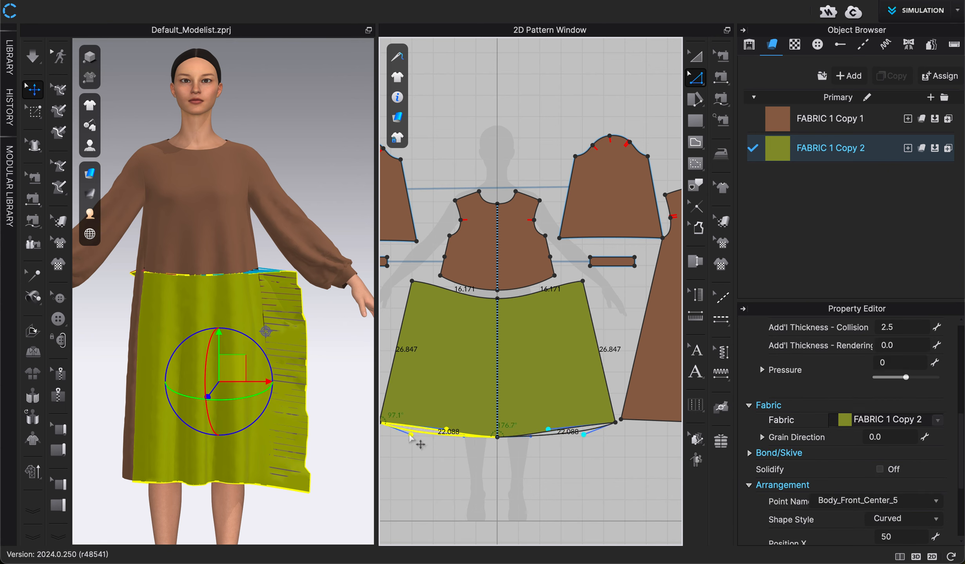
left_click(440, 491)
- Simulate the widened skirt, pull its side hem outward on the avatar to even the drape, and stop the simulation
key("space")
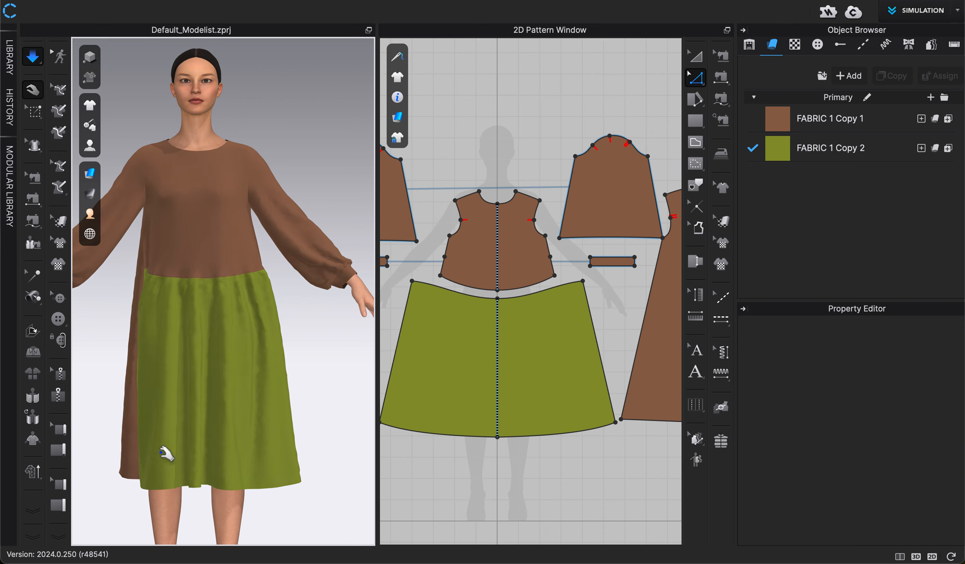
left_click_drag(151, 459, 97, 464)
left_click(307, 402)
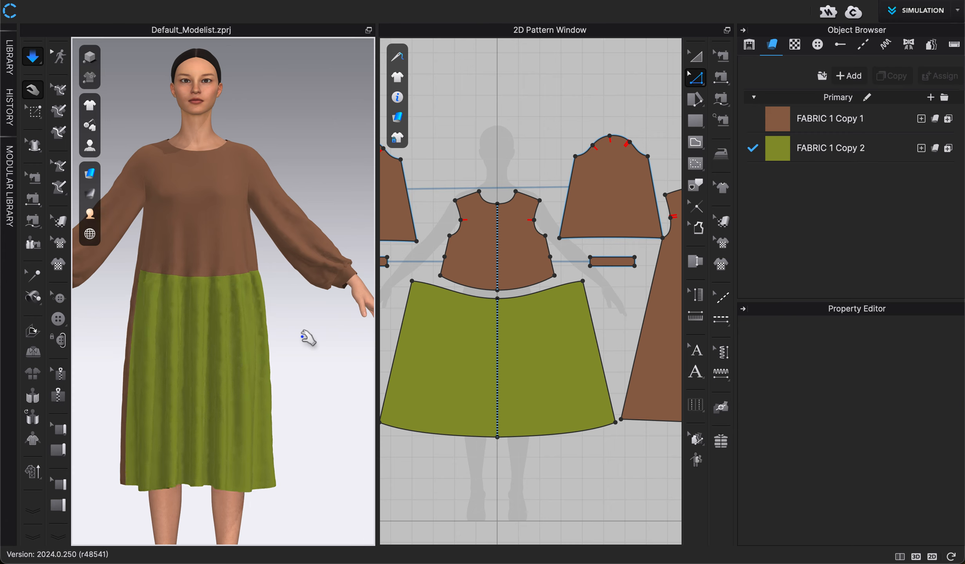
key("space")
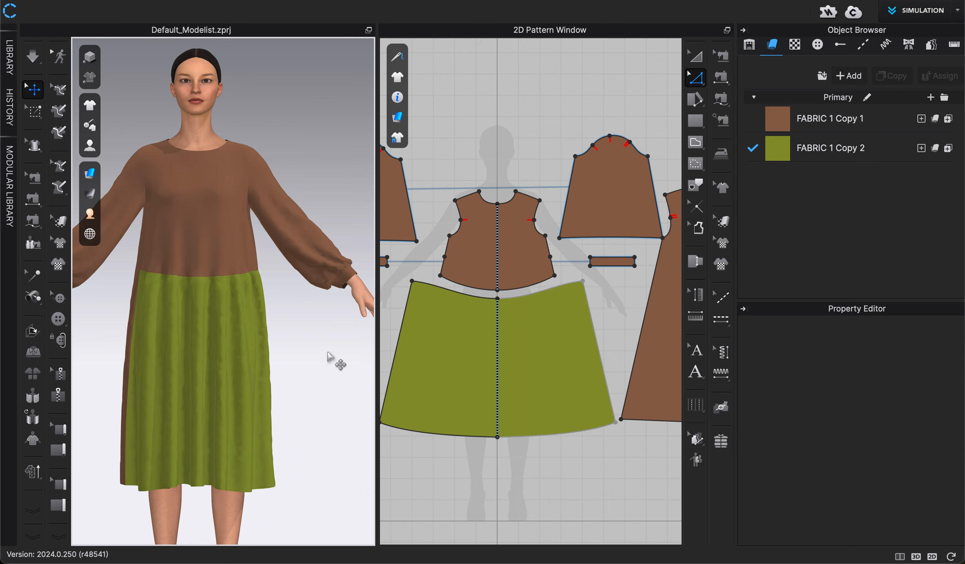
- Show the garment from behind, remove linked editing from the back dress pattern, and delete its centre line
key("8")
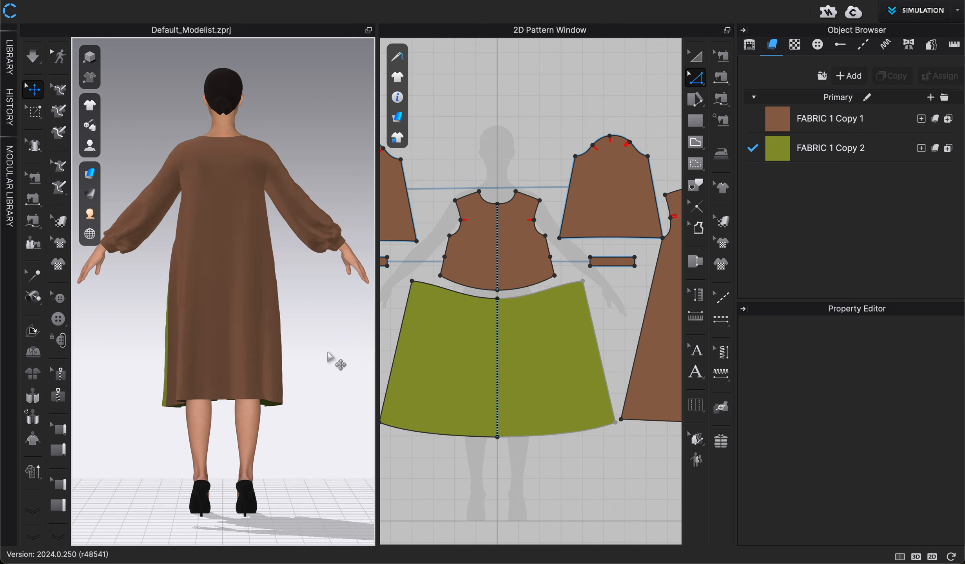
right_click_drag(545, 388, 409, 389)
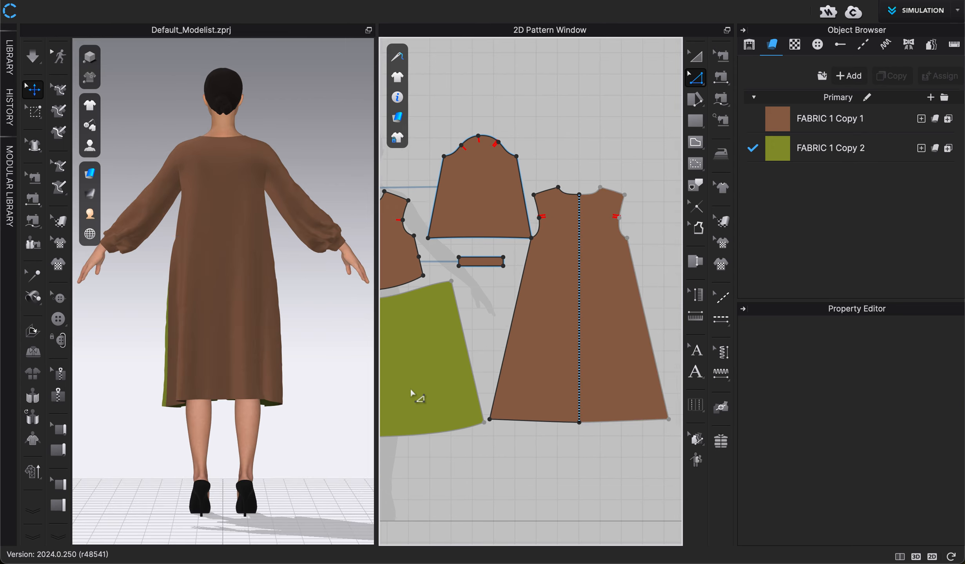
scroll(571, 311, "up", 3)
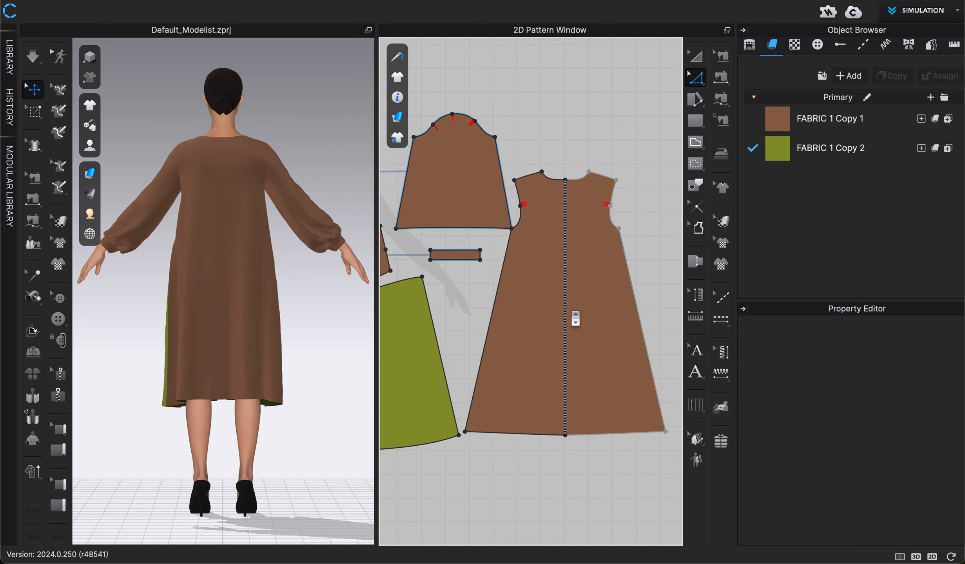
middle_click_drag(571, 310, 559, 310)
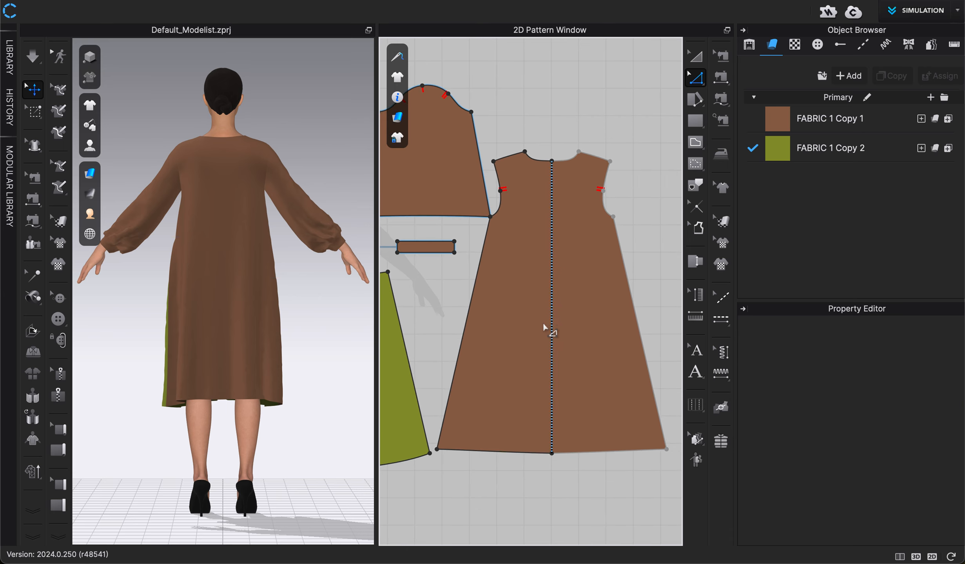
right_click(584, 283)
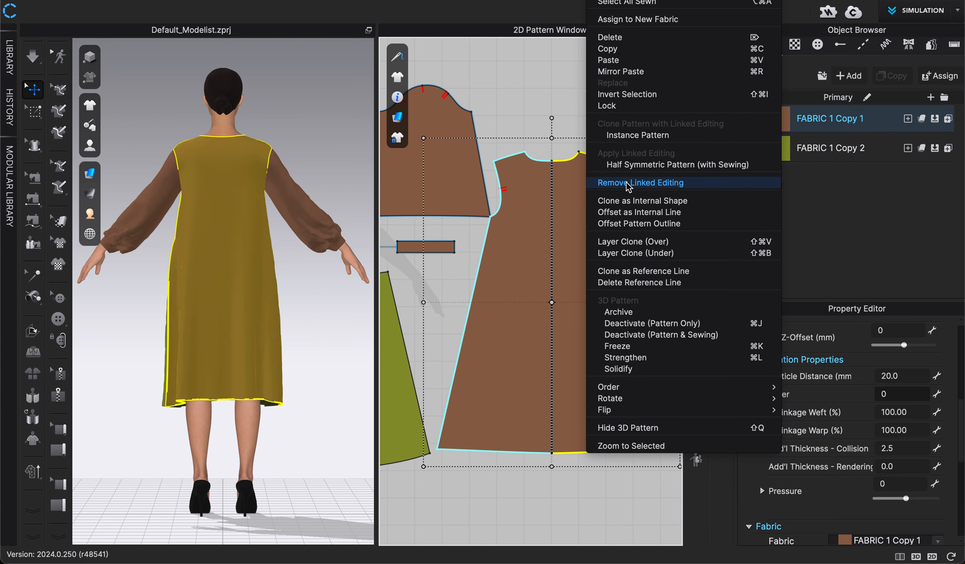
left_click(573, 111)
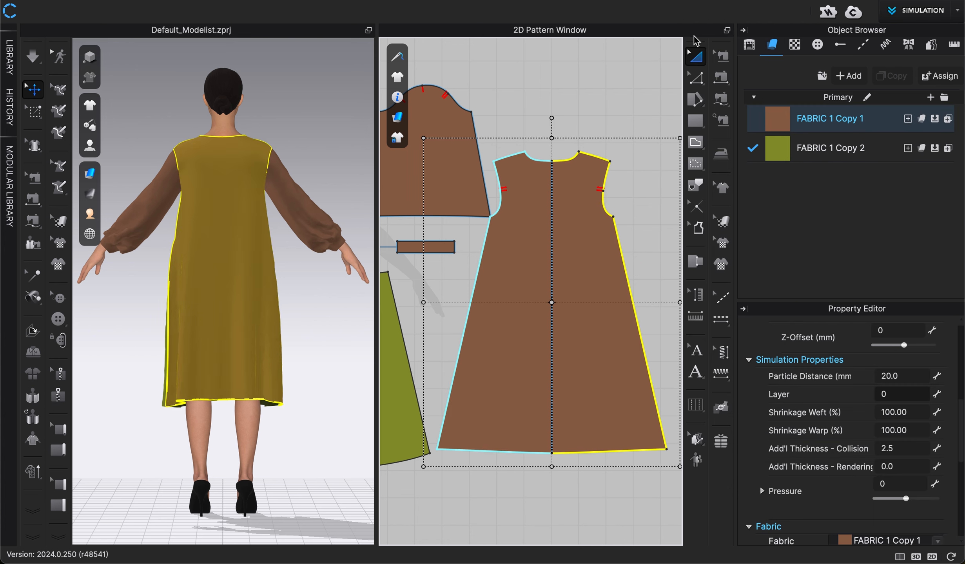
left_click(696, 78)
left_click(550, 201)
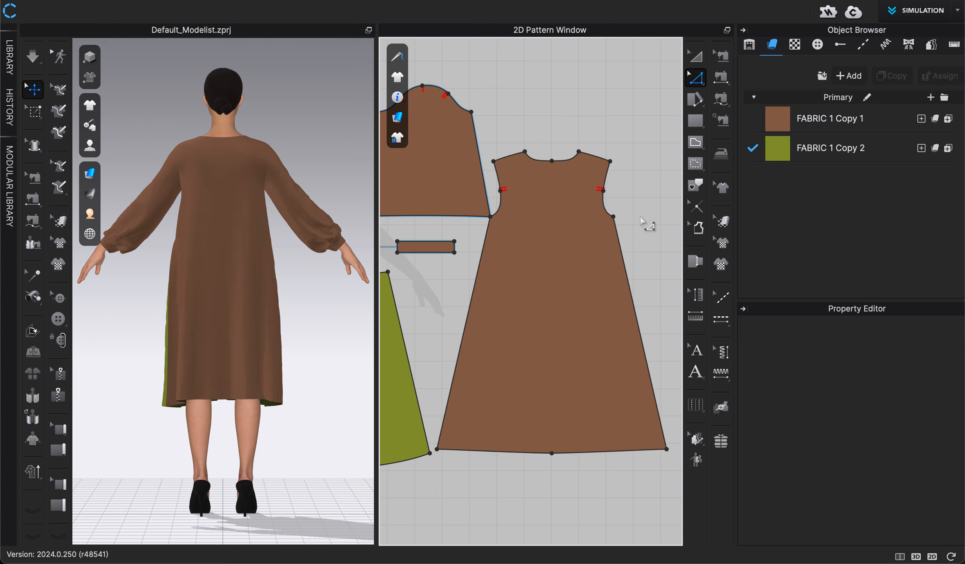
- Draw a curved internal line about 21.8 in long across the back dress pattern at waist level, from side edge to side edge
left_click(696, 142)
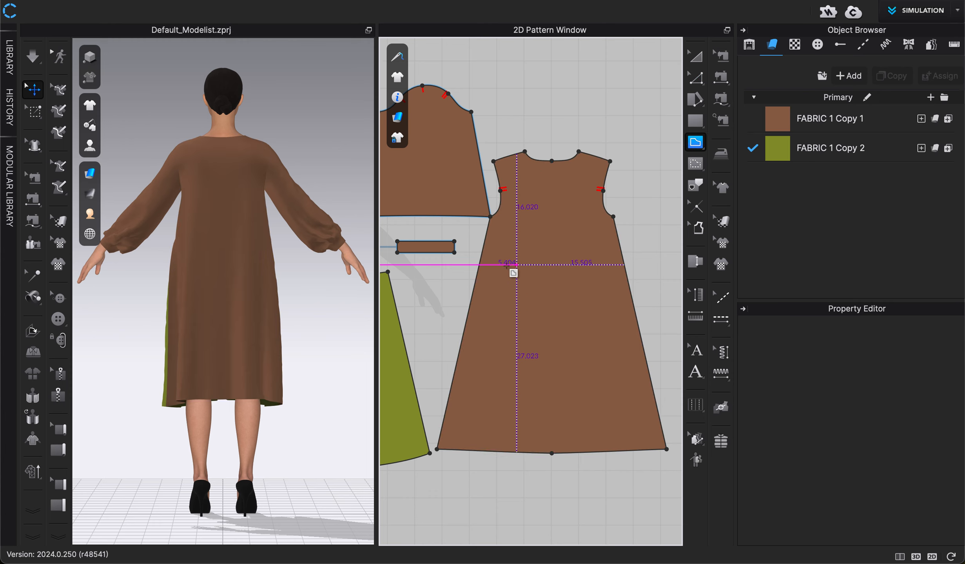
scroll(476, 276, "up", 1)
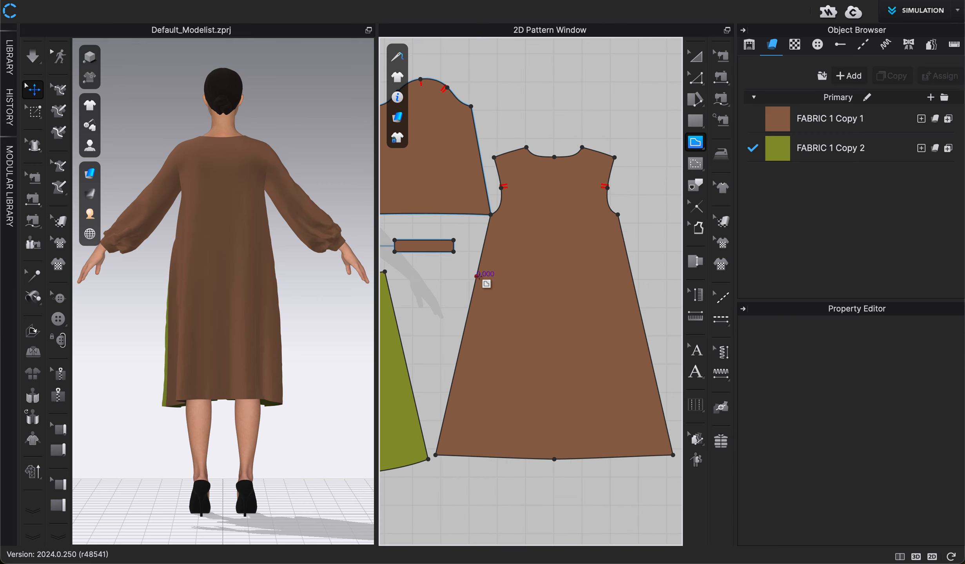
left_click(476, 276)
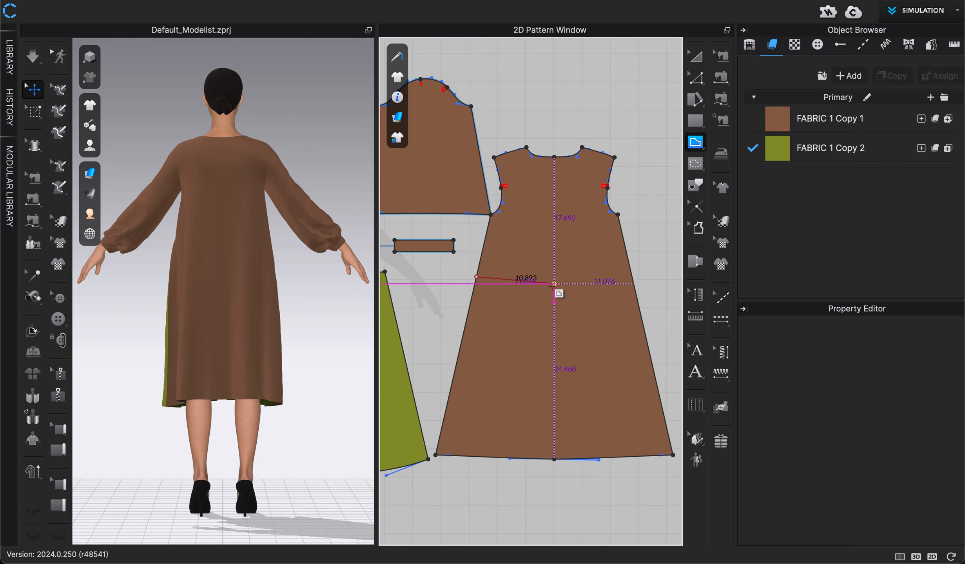
left_click(554, 284)
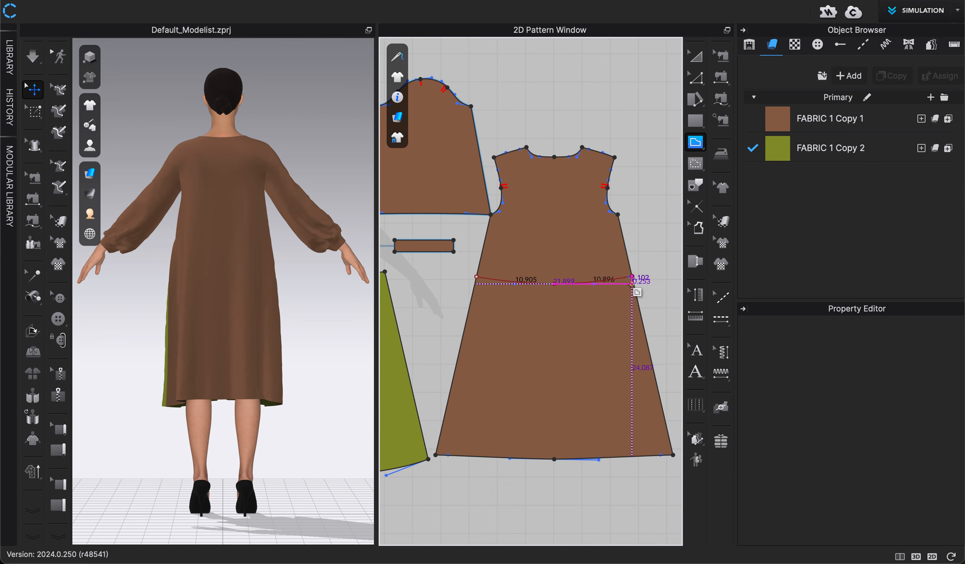
double_click(632, 276)
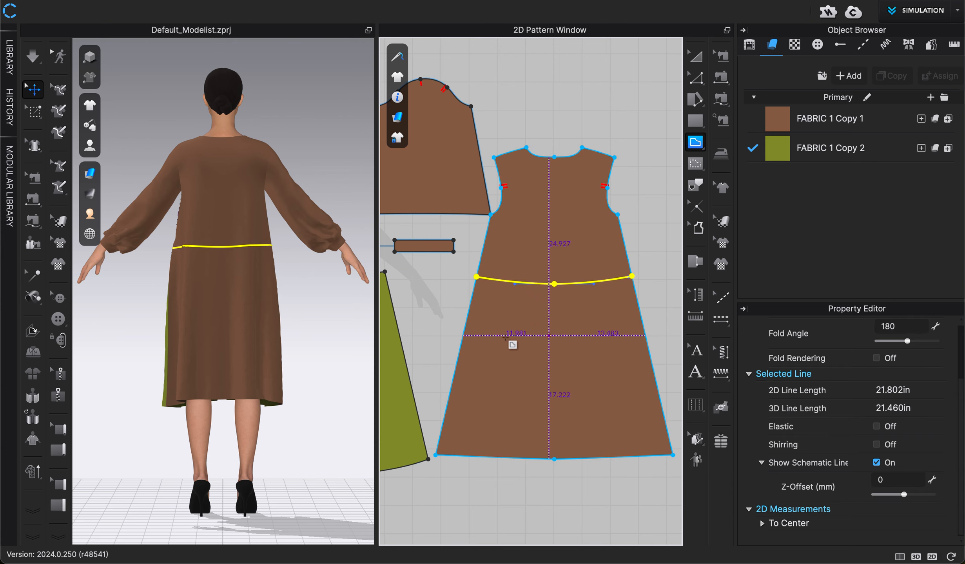
- Try to draw a second curved internal line across the back pattern below the waist curve, and undo it
left_click(463, 332)
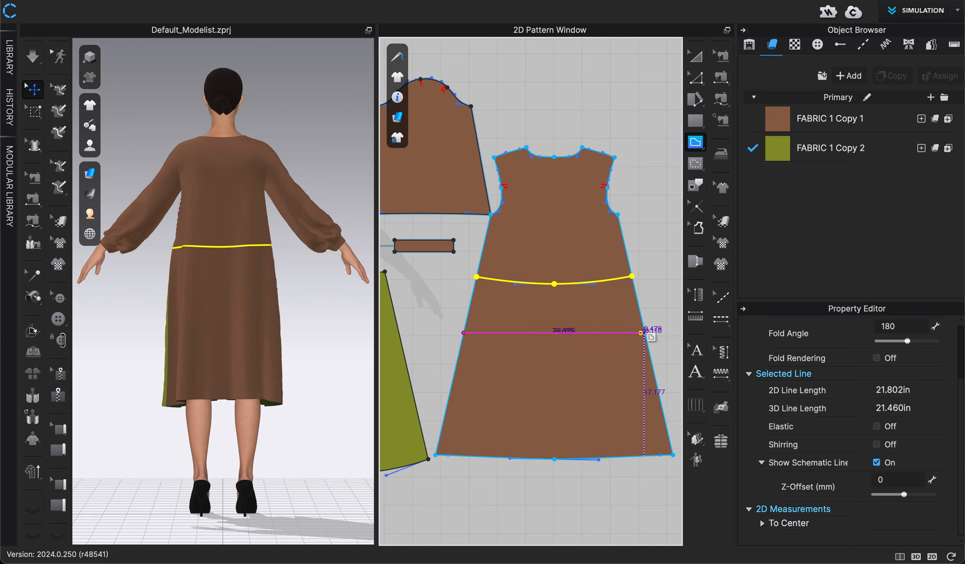
left_click_drag(643, 332, 737, 304)
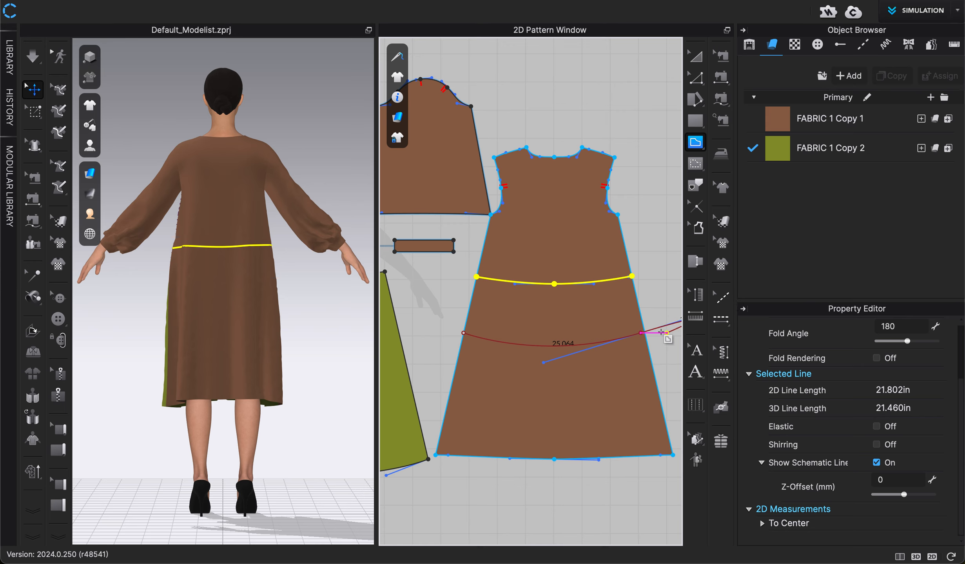
double_click(640, 333)
key("super+z")
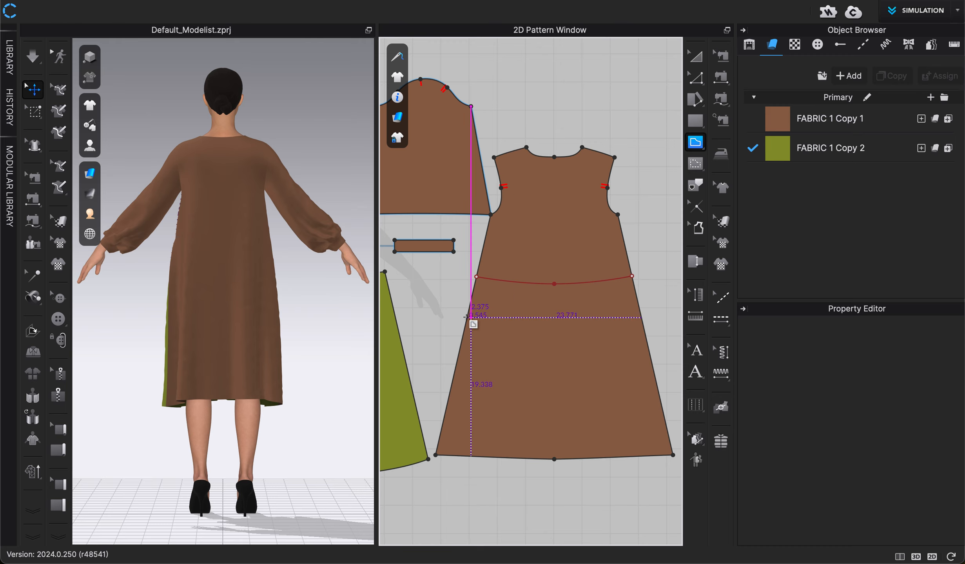
- Draw a straight diagonal internal line about 27.1 in long across the back pattern below the waist curve, sloping down to the right side edge
scroll(471, 308, "up", 1)
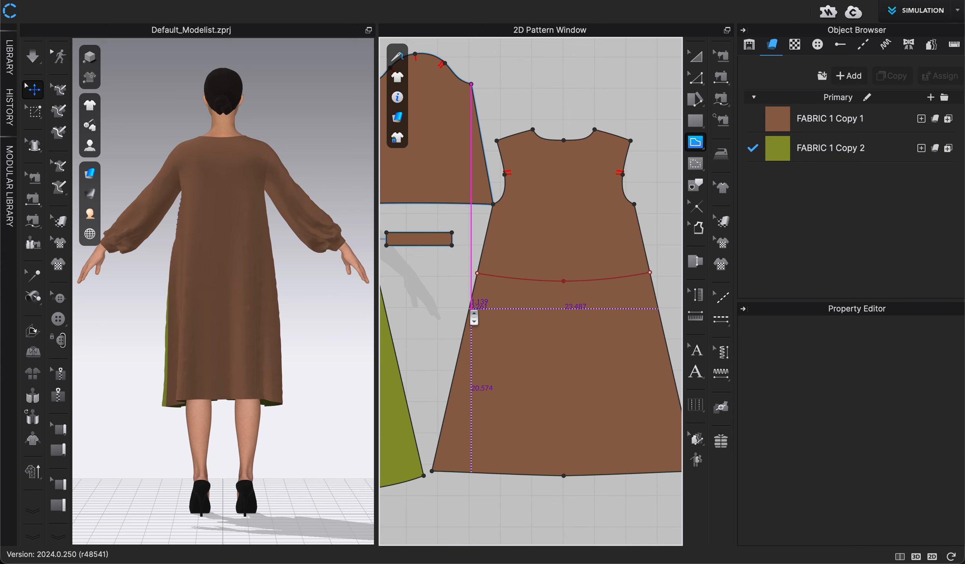
left_click(470, 304)
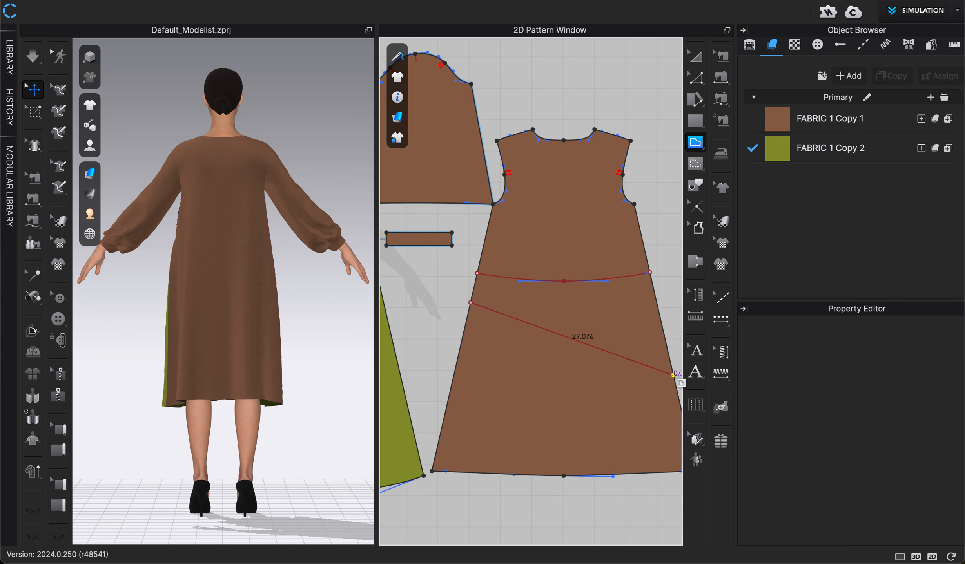
left_click(672, 375)
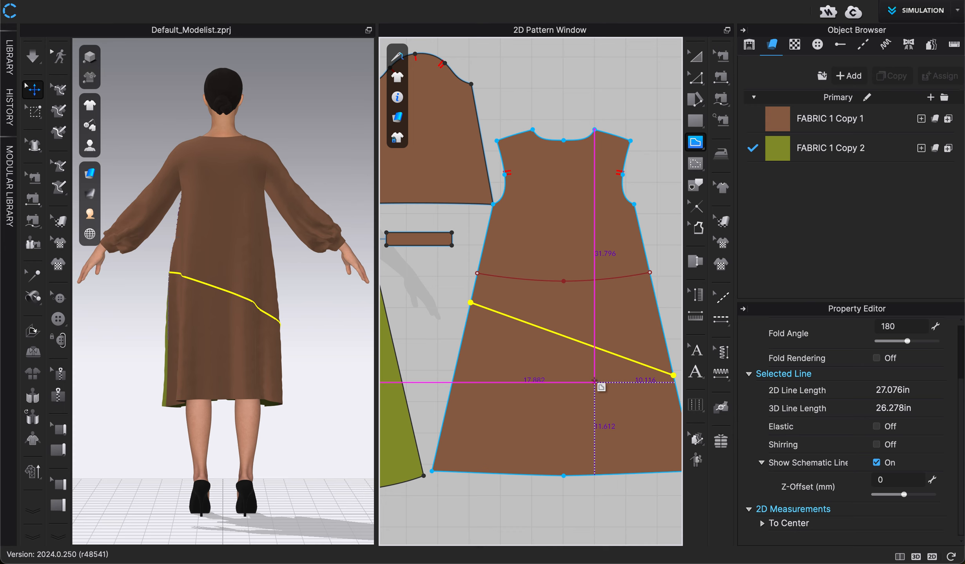
- Draw a curved internal line about 9.3 in long from the left side edge to the centre above the waist curve, and try to unfold it
left_click(492, 227)
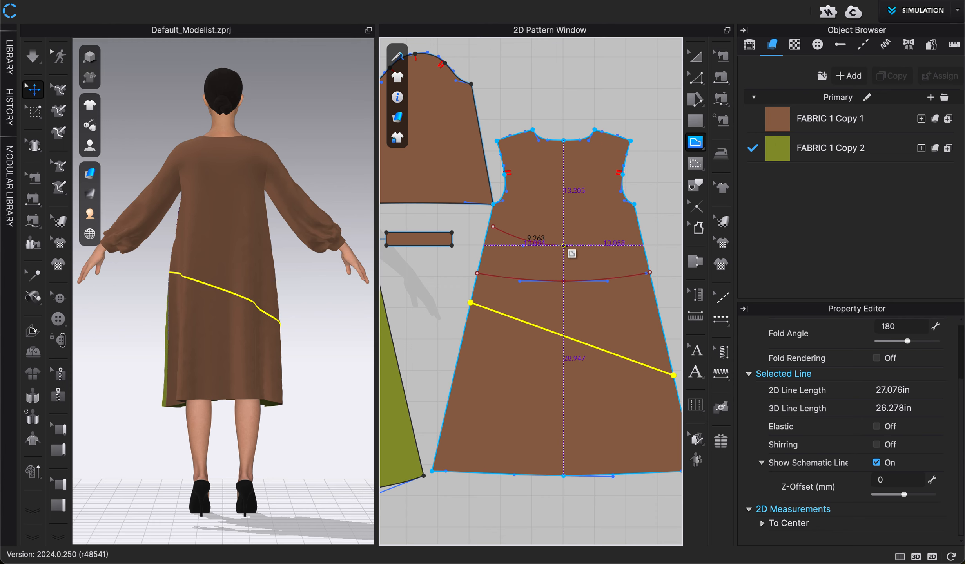
left_click(517, 240)
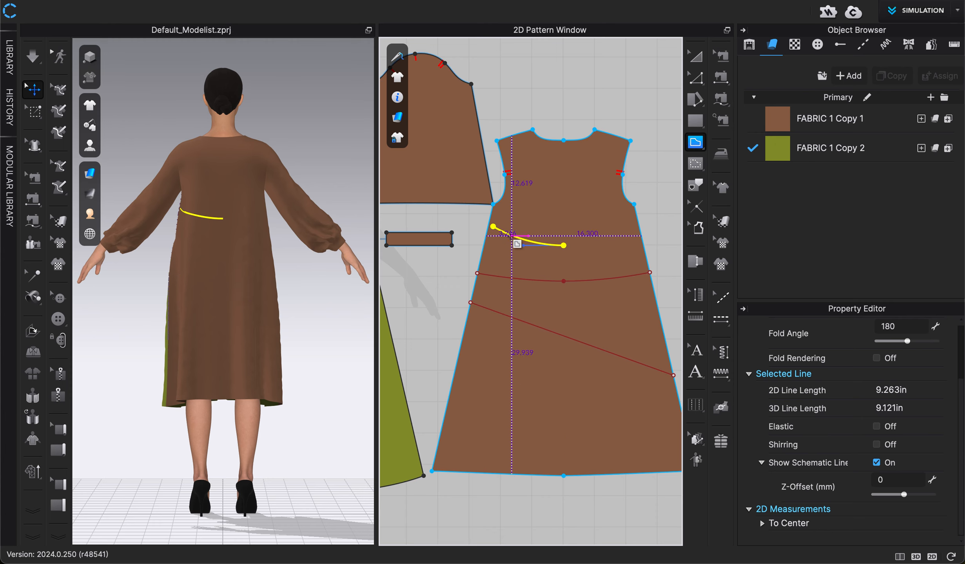
left_click(696, 78)
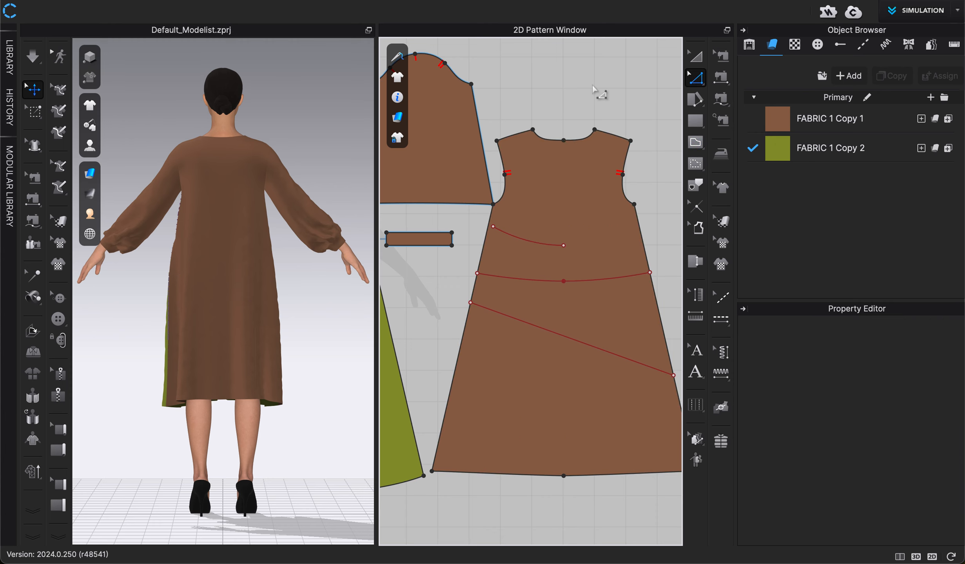
left_click(602, 94)
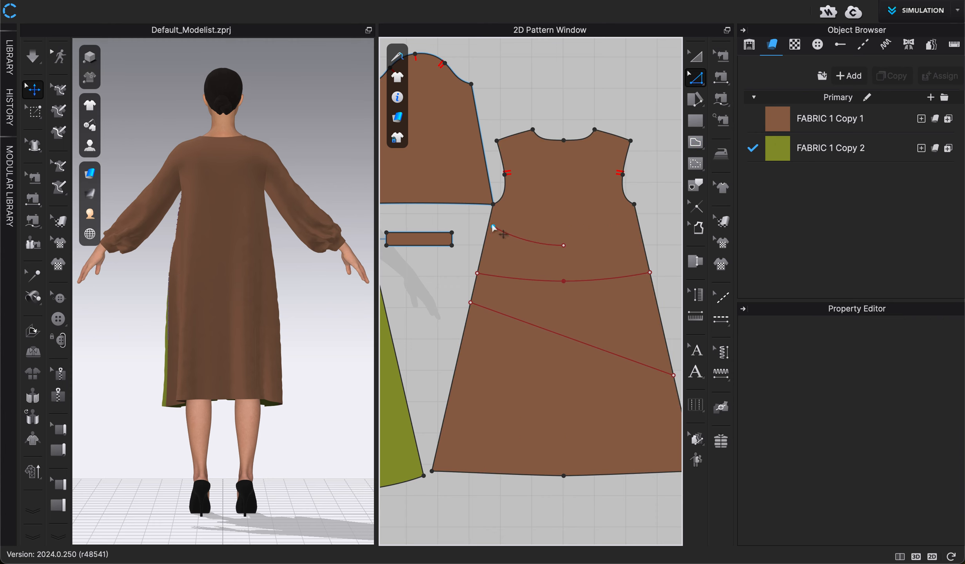
right_click(510, 239)
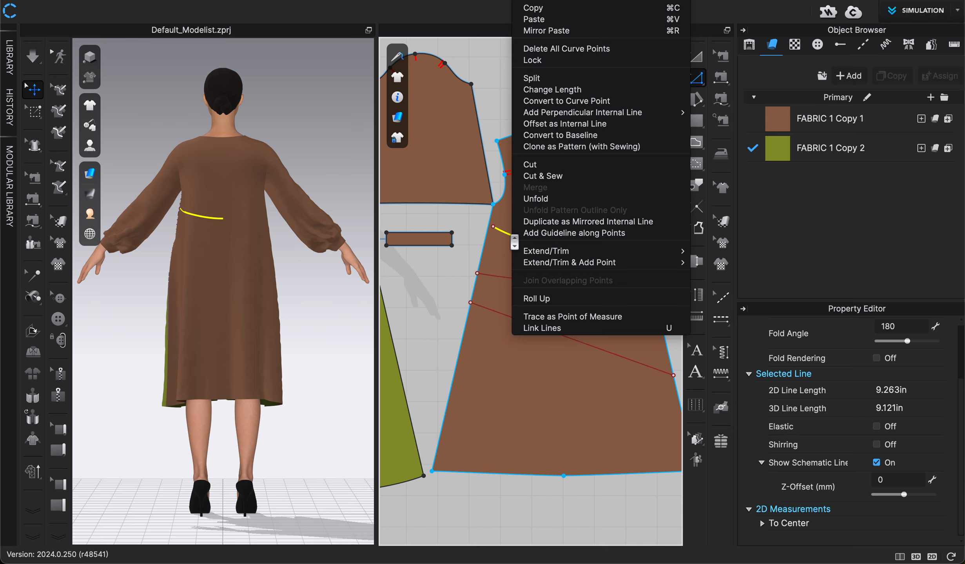
left_click(541, 200)
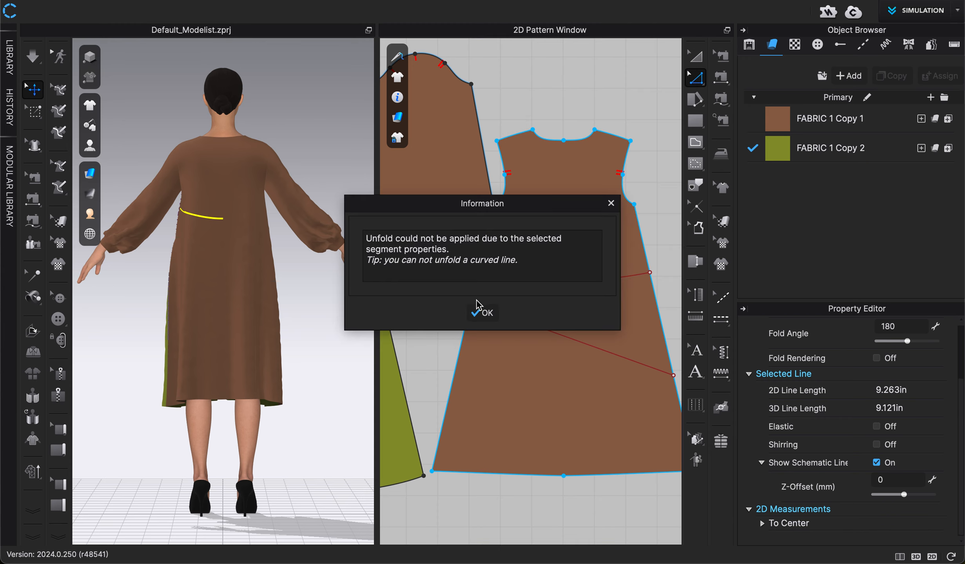
left_click(482, 313)
left_click(484, 312)
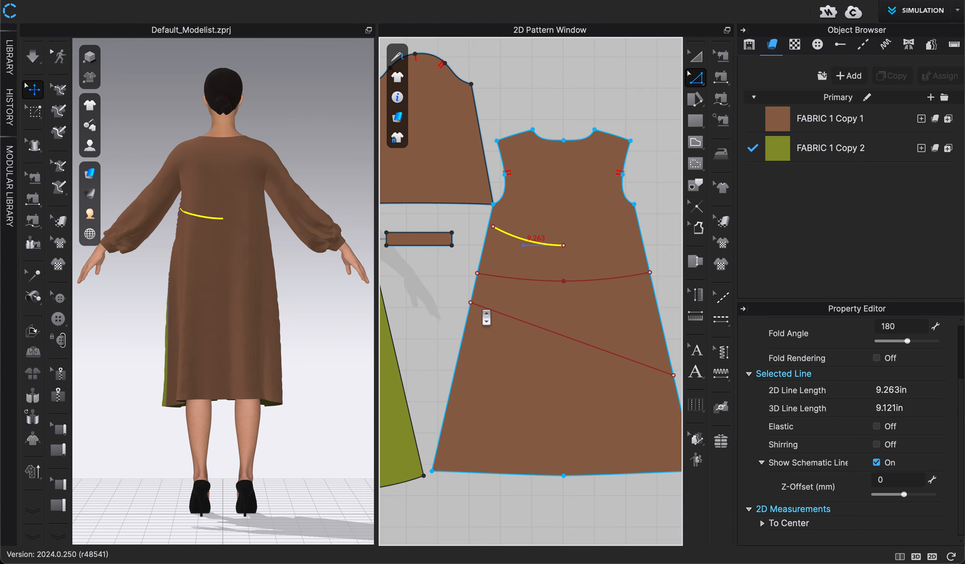
- Delete the short curved internal line above the waist curve on the back pattern
left_click(477, 250)
right_click(511, 240)
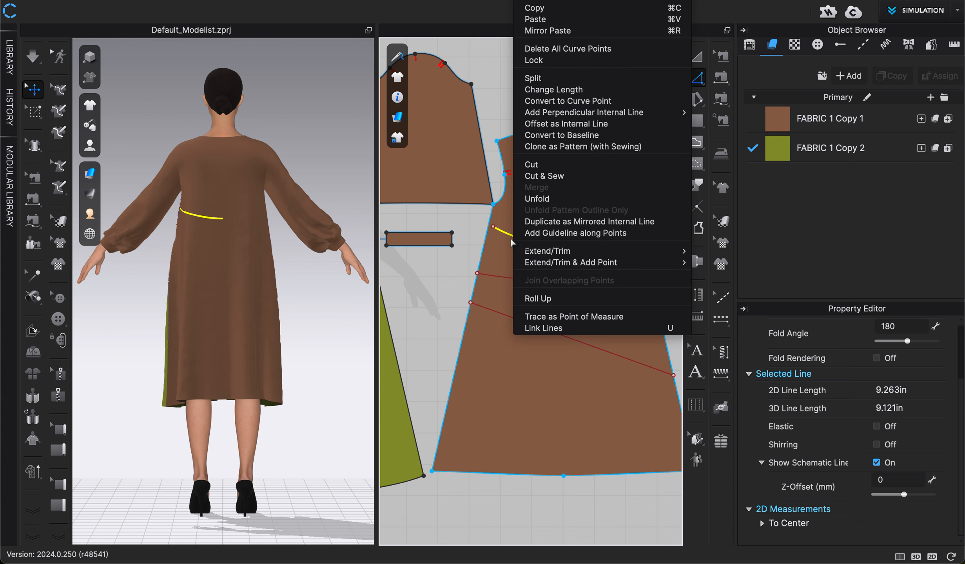
left_click(448, 257)
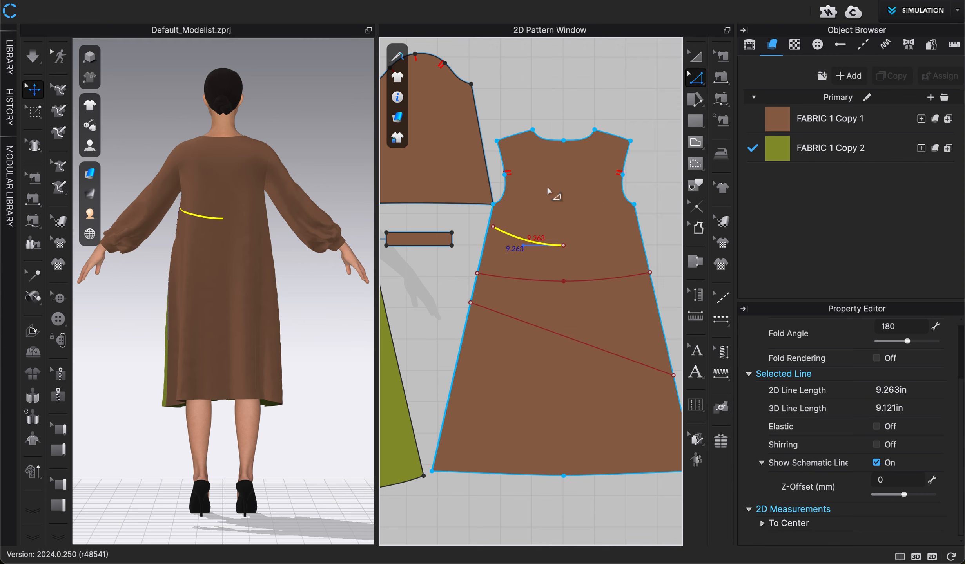
left_click(692, 58)
right_click(527, 242)
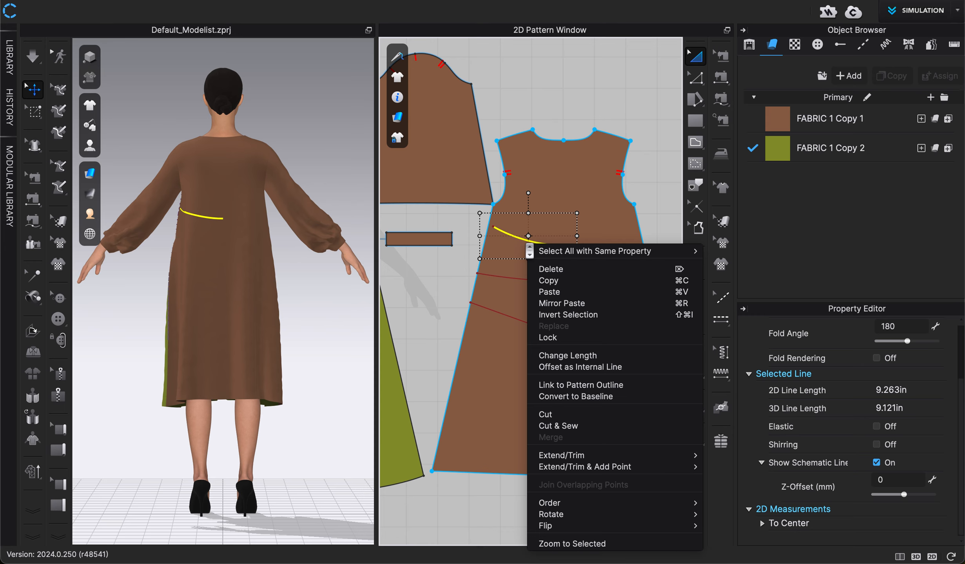
left_click(542, 104)
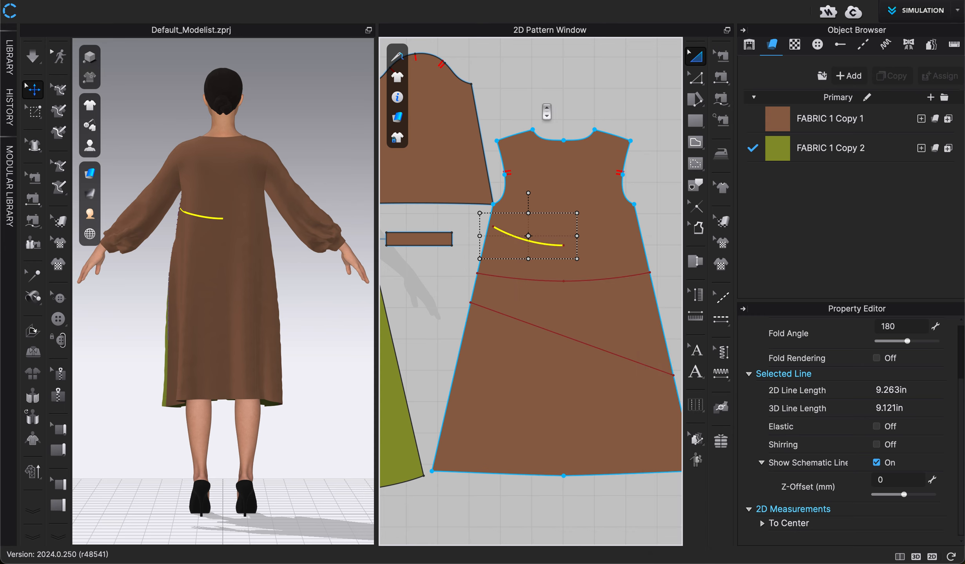
key("Delete")
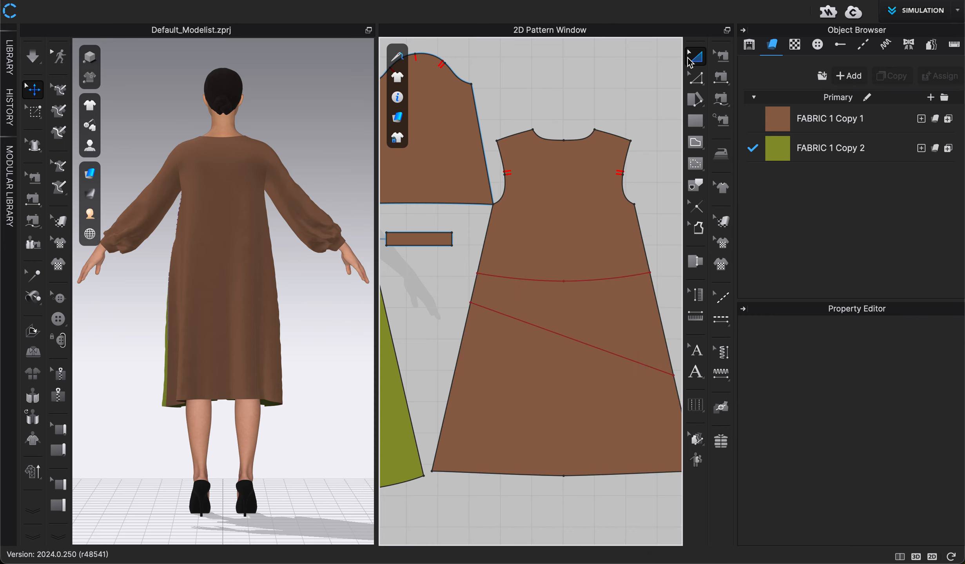
- Redraw a curved internal line about 9.3 in long from near the left side edge to the back pattern's centre, above the waist curve
left_click(695, 142)
left_click(493, 232)
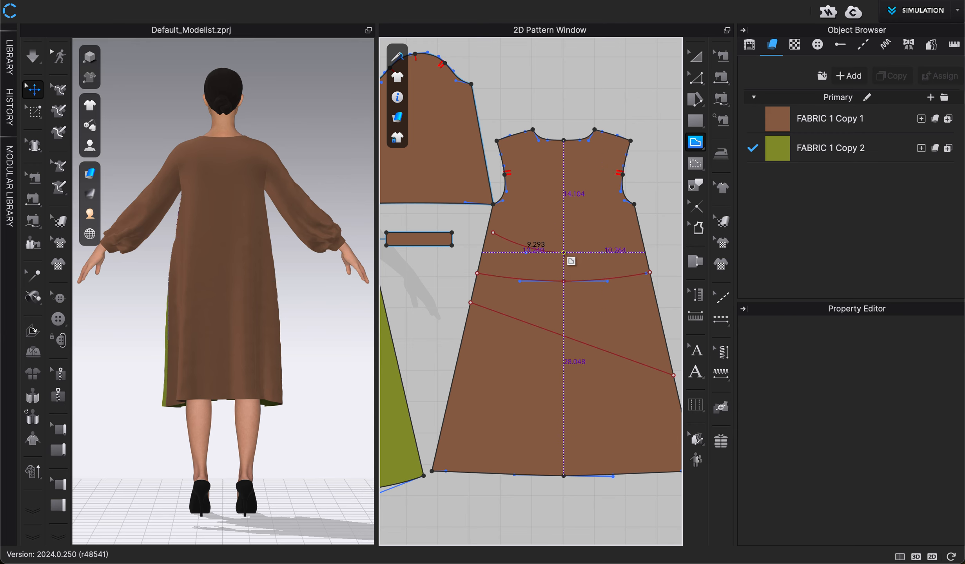
left_click(564, 253)
double_click(565, 254)
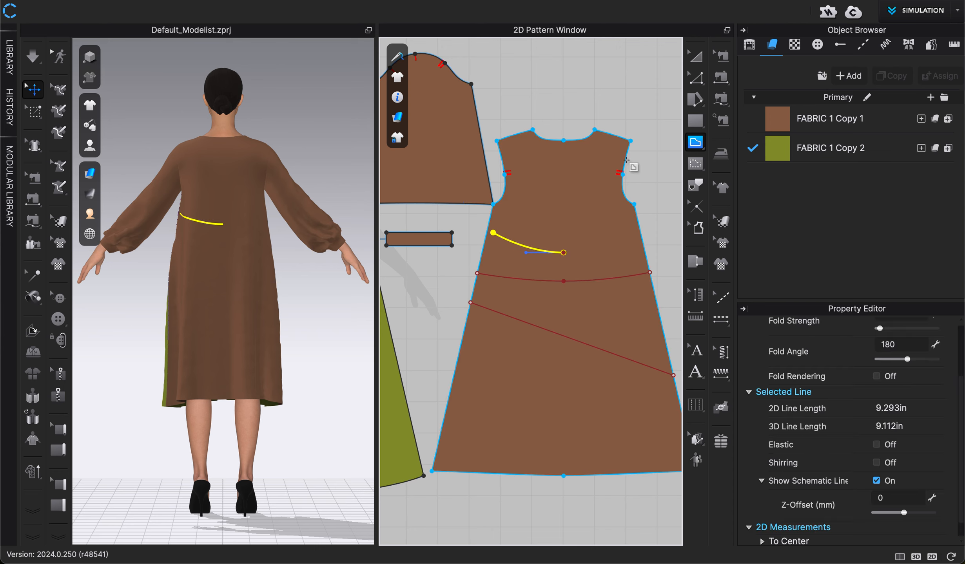
- Extend the short curved internal line to the pattern outline, without adding points to the outline
left_click(696, 77)
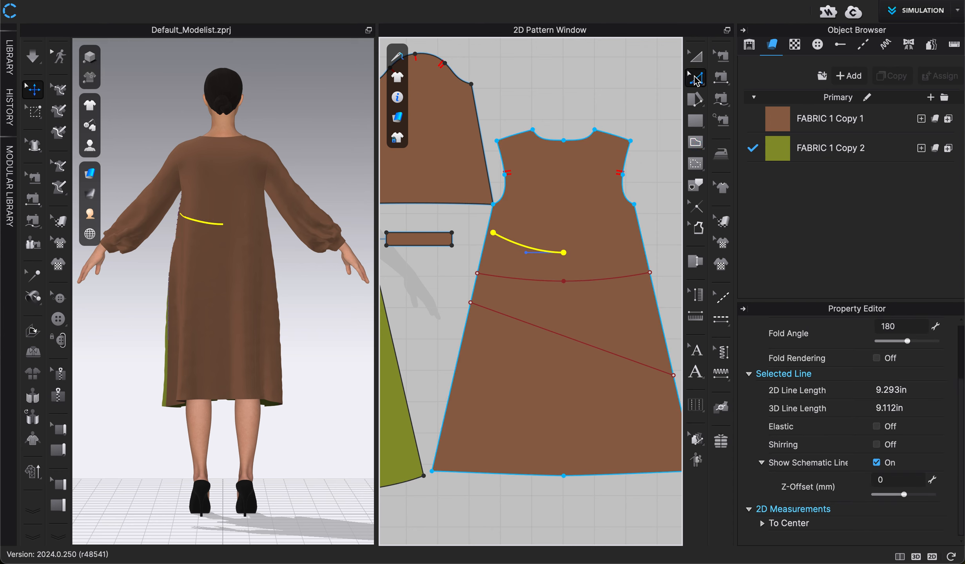
left_click(472, 246)
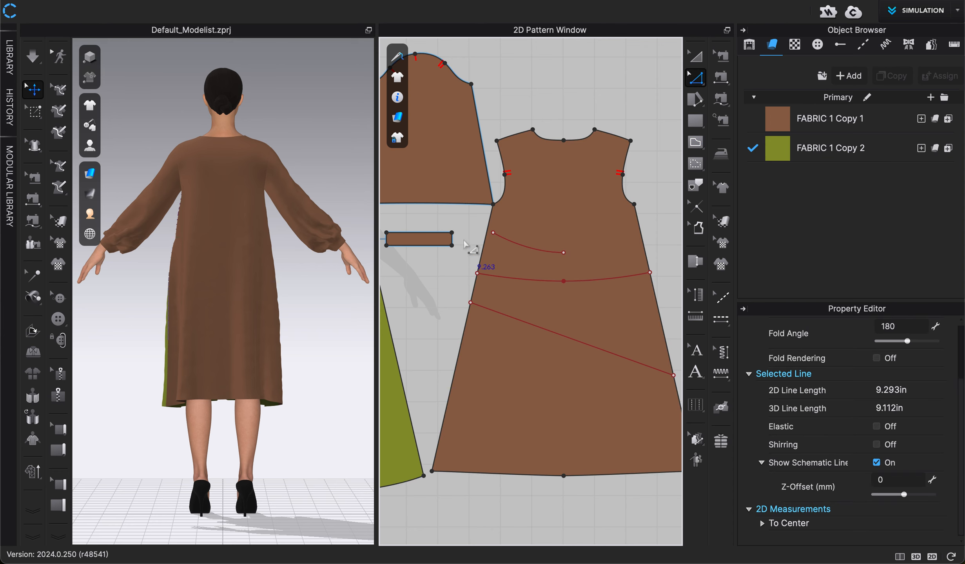
right_click(524, 246)
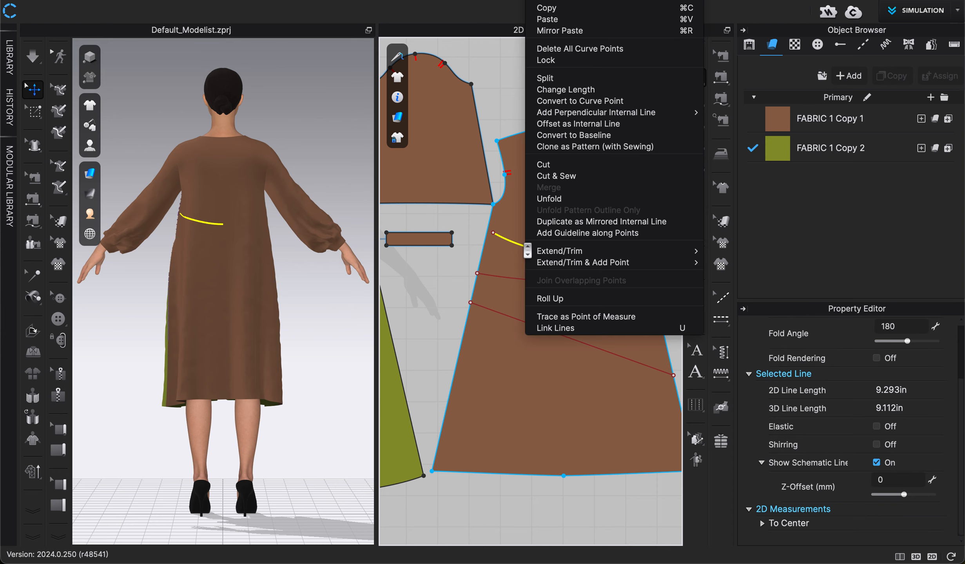
mouse_move(603, 269)
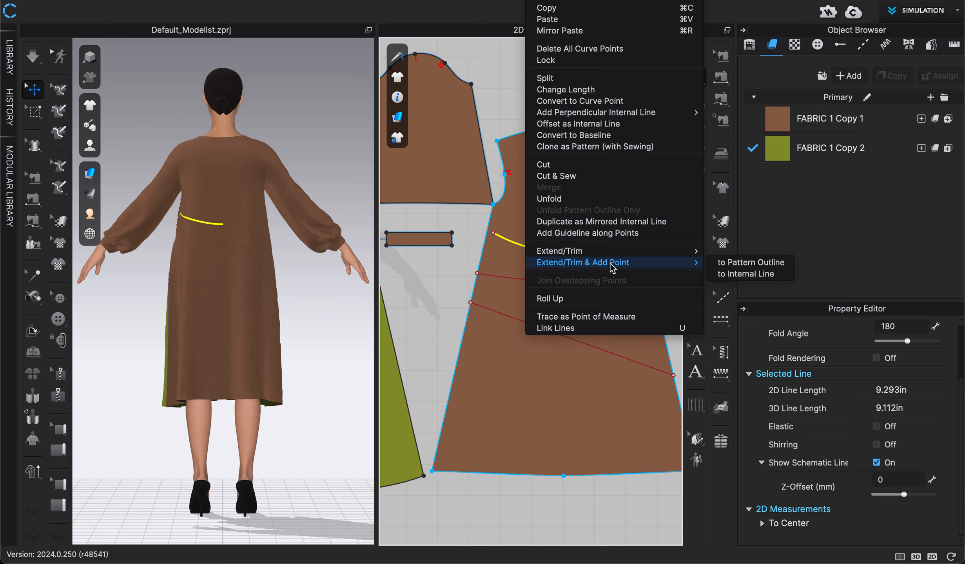
mouse_move(674, 259)
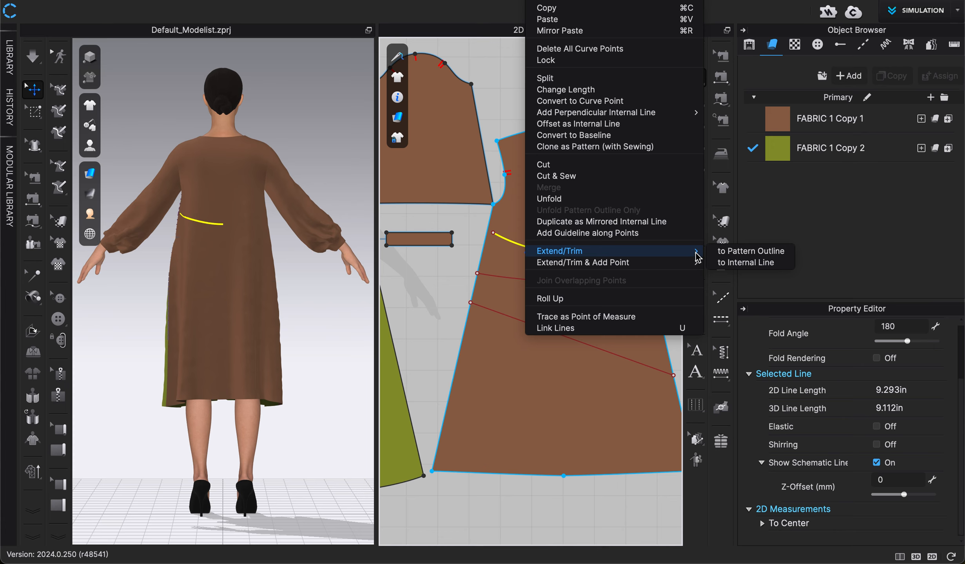
left_click(727, 255)
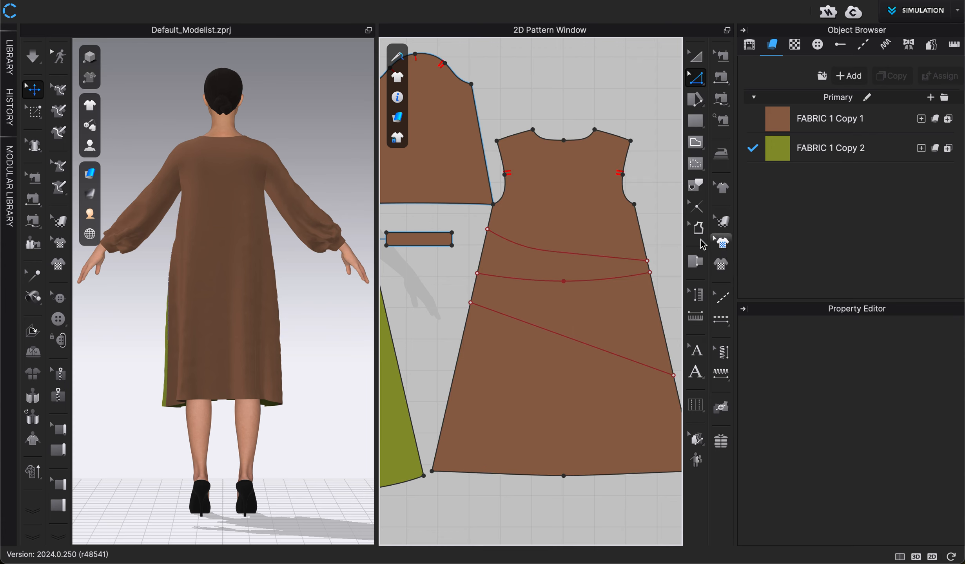
- Delete the extended curved line and the waist curve from the back pattern, keeping only the diagonal internal line
left_click(615, 259)
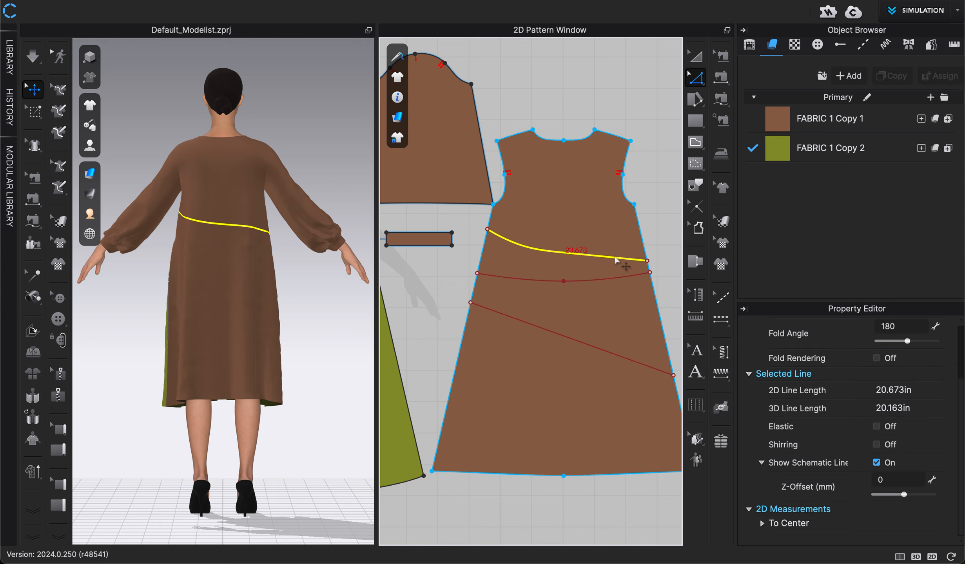
key("Delete")
left_click(601, 279)
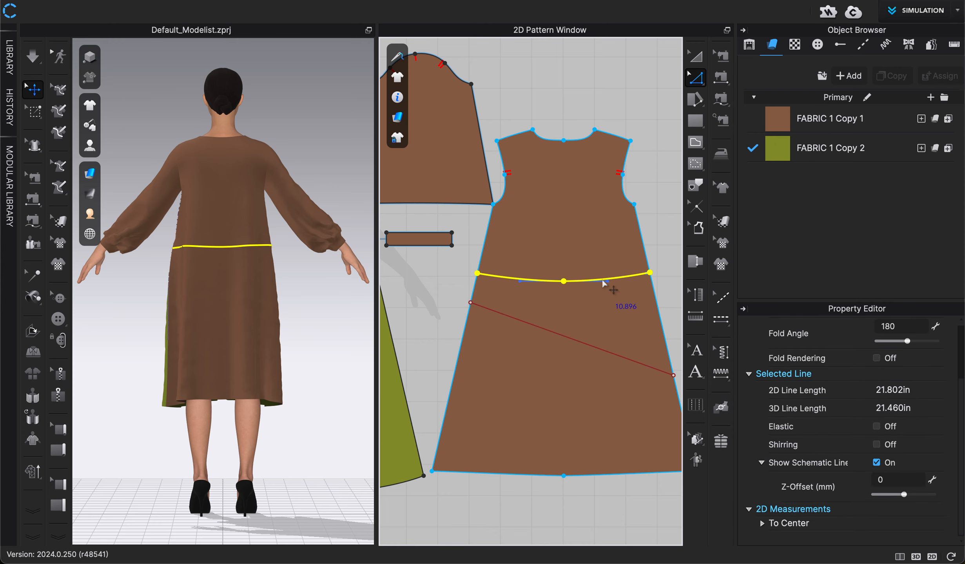
key("Delete")
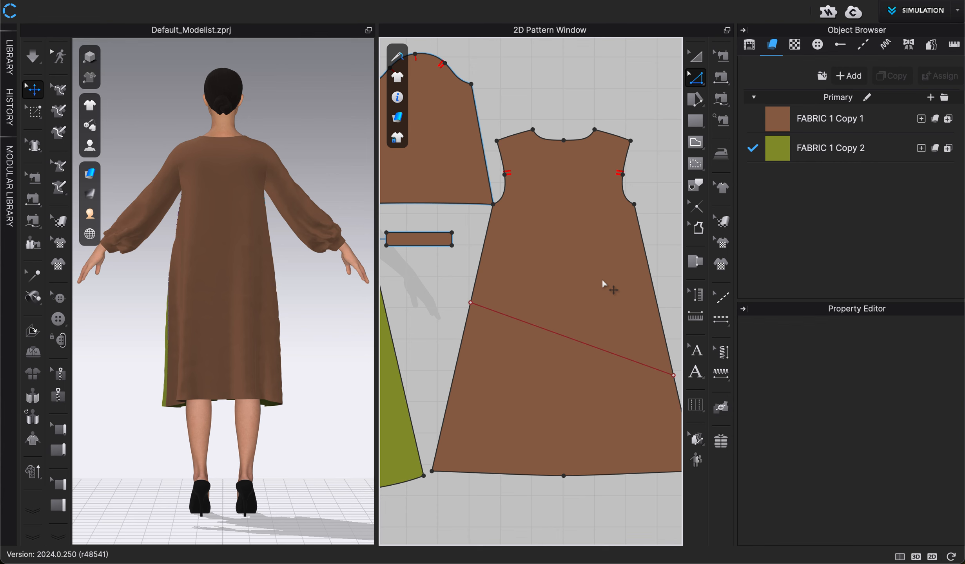
- Cut and sew the back pattern along its diagonal internal line
right_click(578, 341)
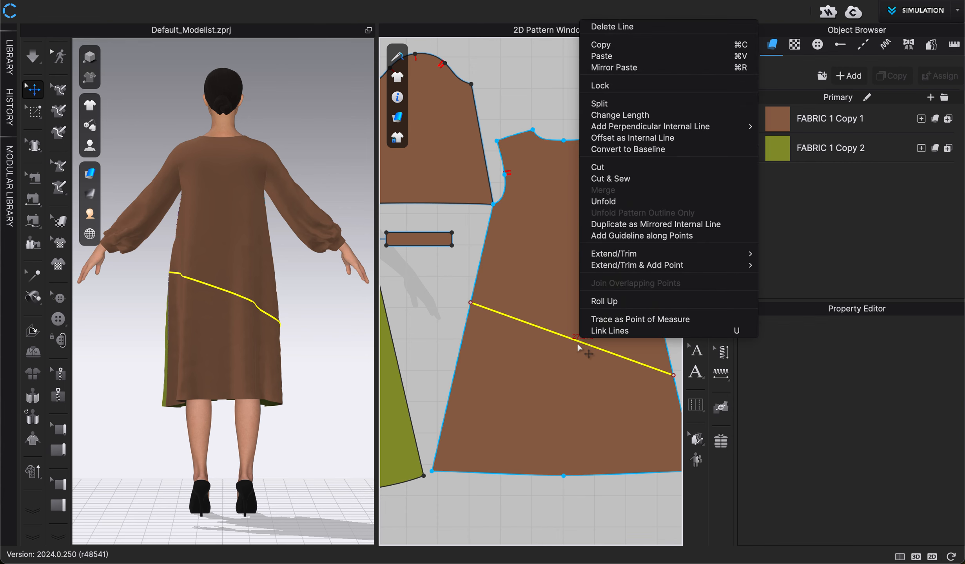
left_click(610, 178)
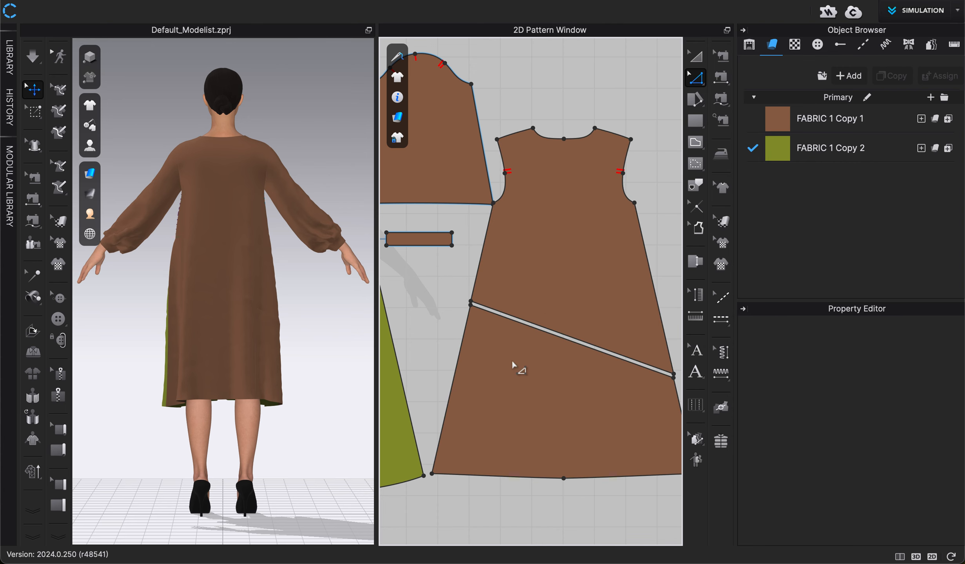
- Move the lower back piece slightly down from the upper one and assign FABRIC 1 Copy 2 to it
key("a")
left_click(556, 356)
left_click_drag(556, 356, 556, 369)
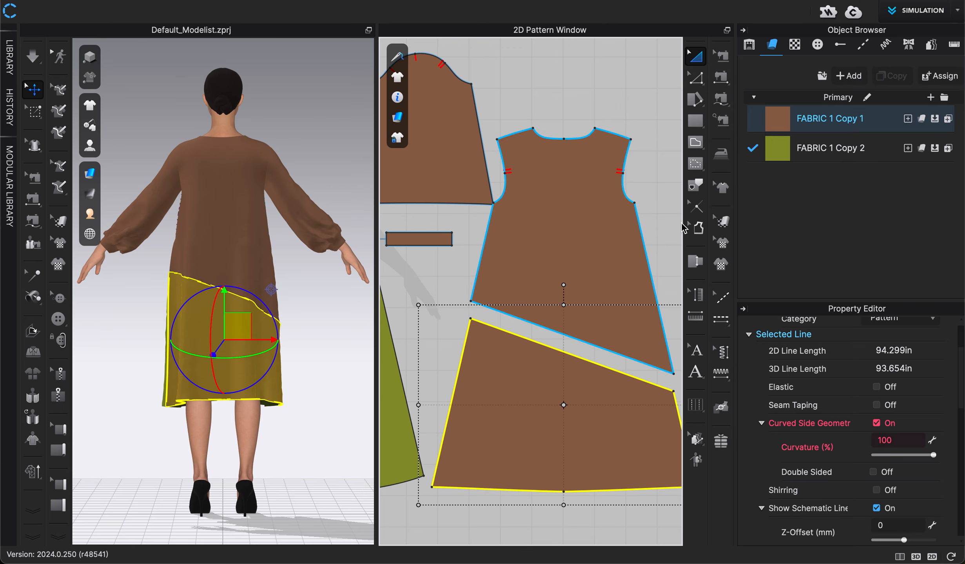
left_click(935, 149)
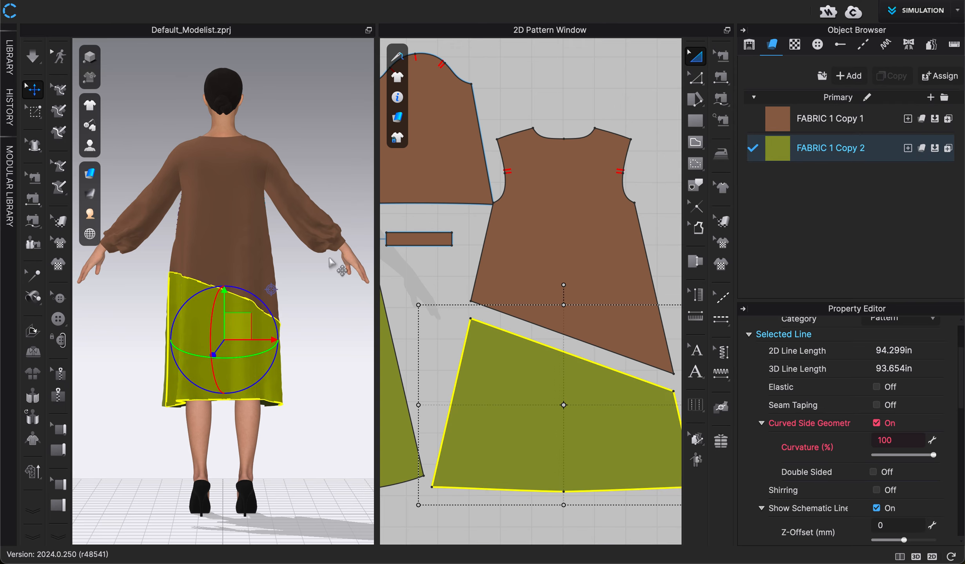
left_click(417, 290)
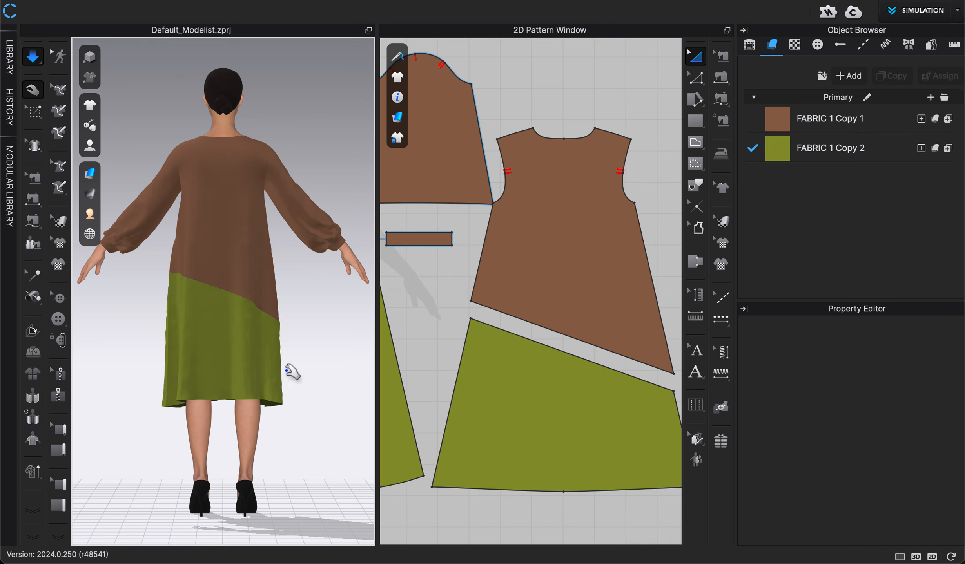
- Simulate the dress while pulling its skirt sideways at the back, stop the simulation and view the garment from the front
left_click(302, 372)
left_click(336, 380)
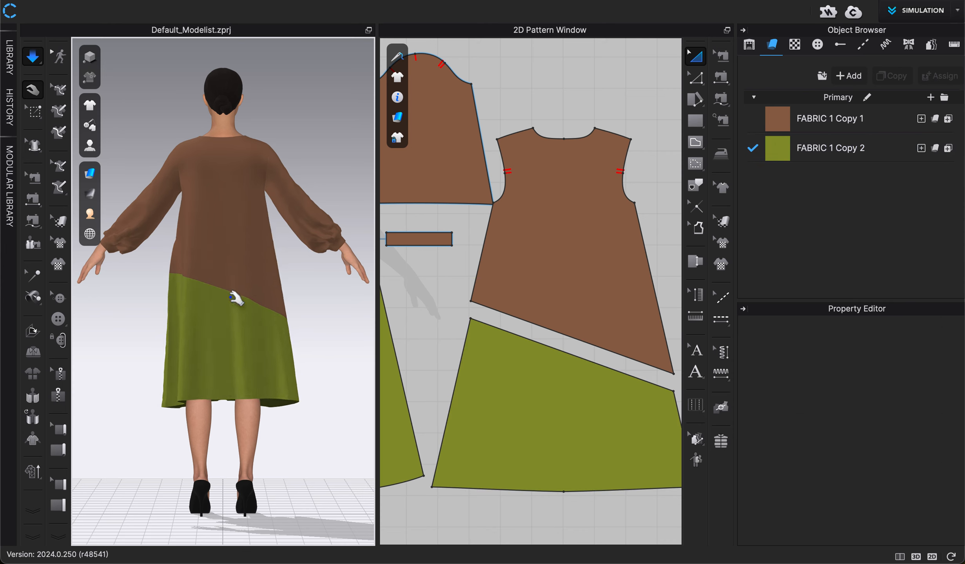
key("space")
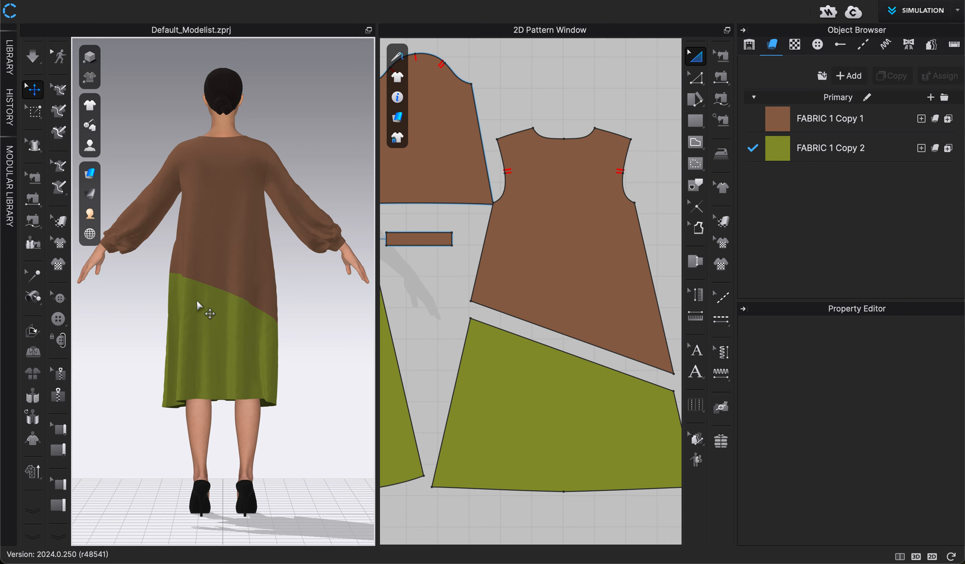
right_click_drag(140, 301, 300, 310)
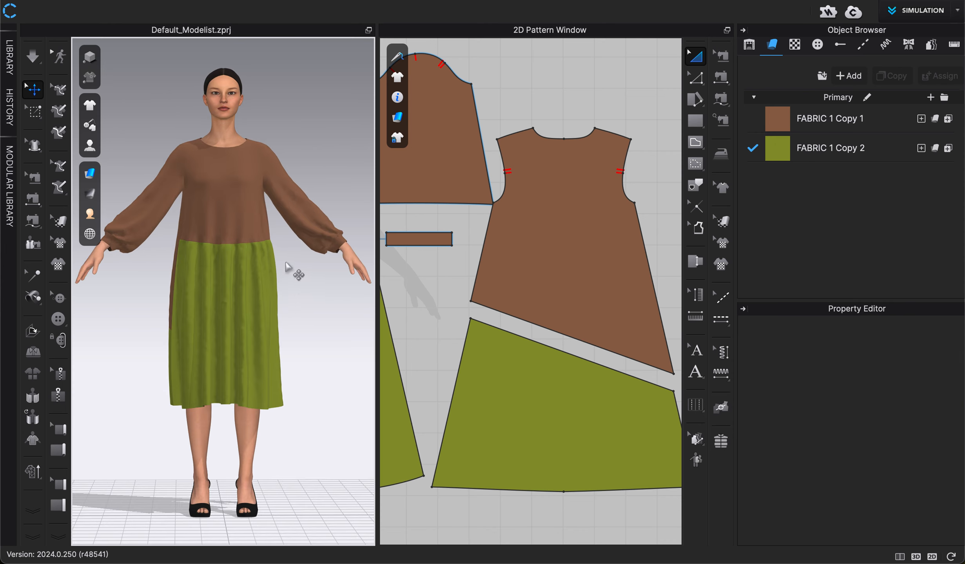